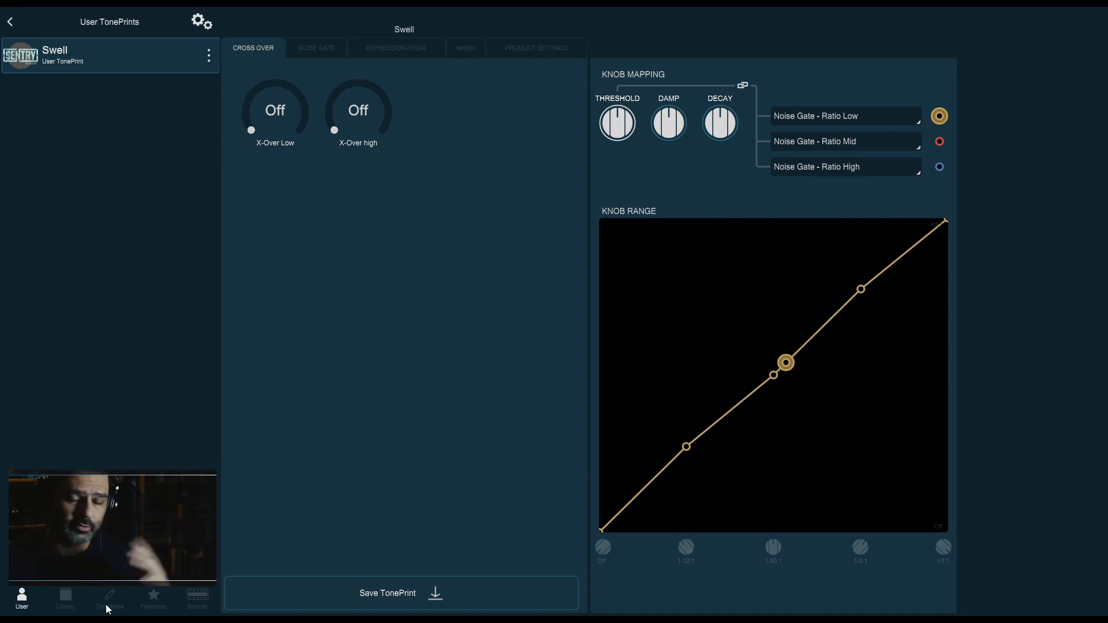
Open the SoftGate template from the templates list for editing
click(109, 599)
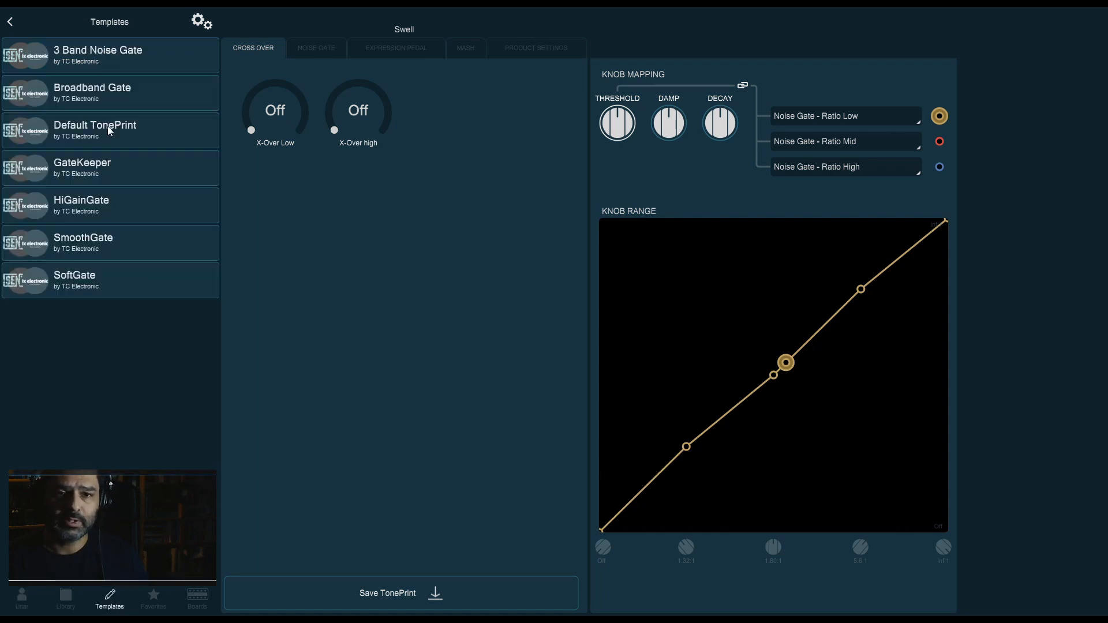
click(98, 281)
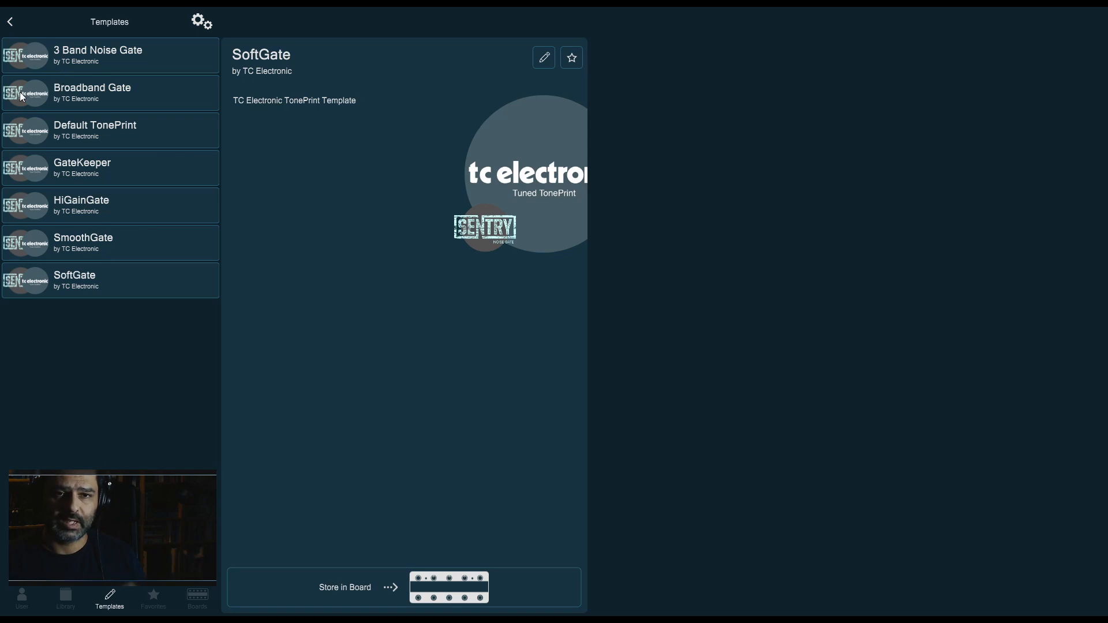
click(545, 58)
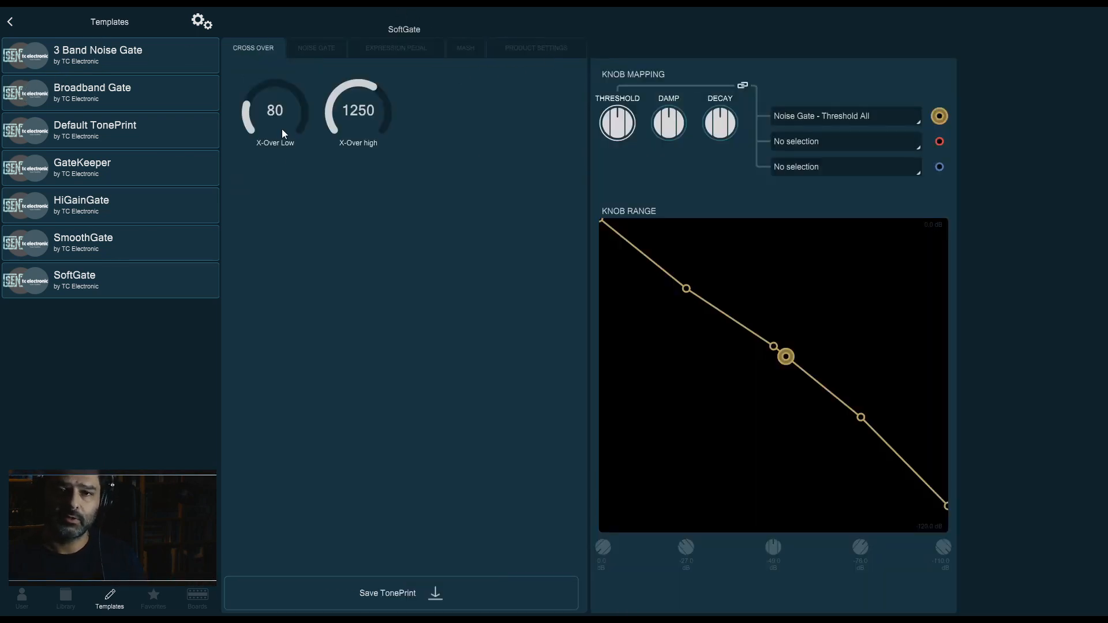
Turn both crossover knobs, X-Over Low and X-Over high, down to Off
drag(282, 129, 32, 148)
drag(348, 119, 341, 277)
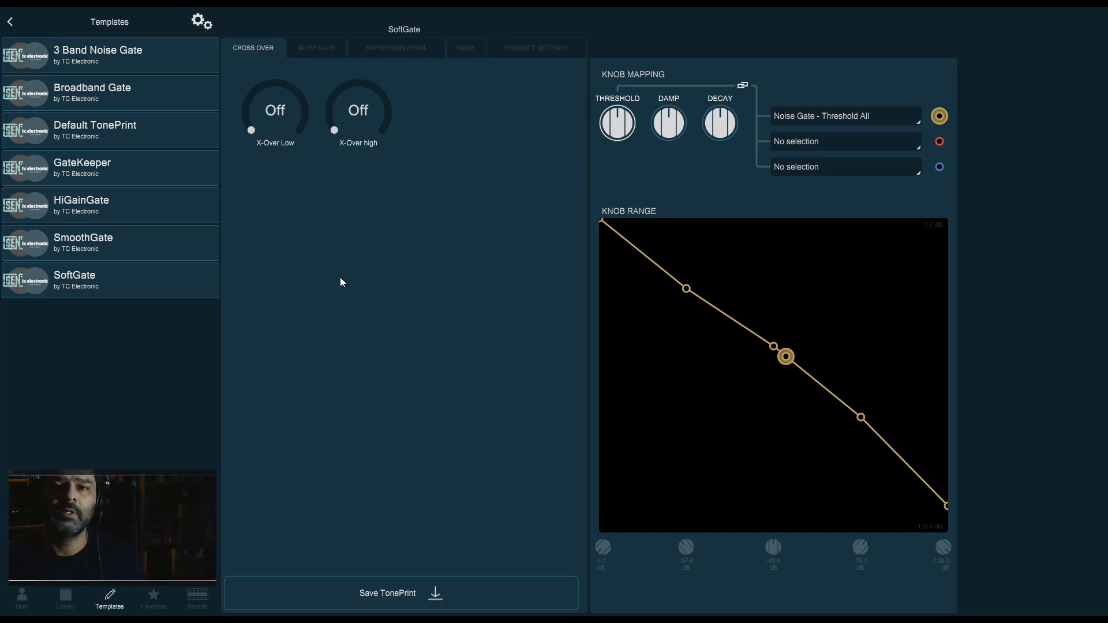
On the Noise Gate page, map the Threshold knob to Noise Gate - Threshold Low, Threshold Mid and Threshold High
click(314, 51)
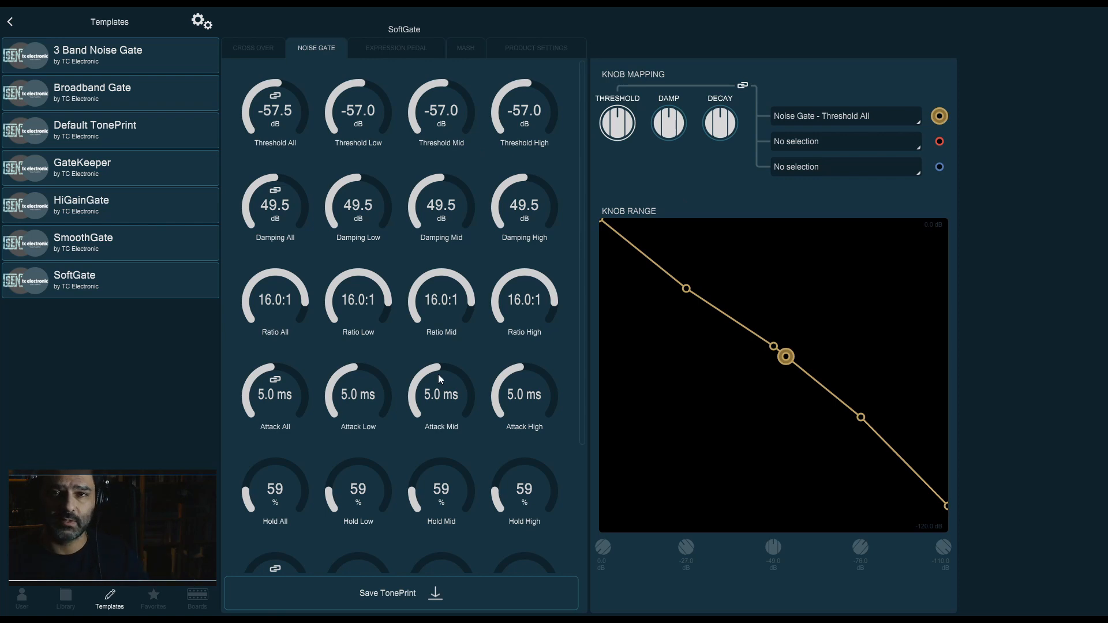
click(834, 115)
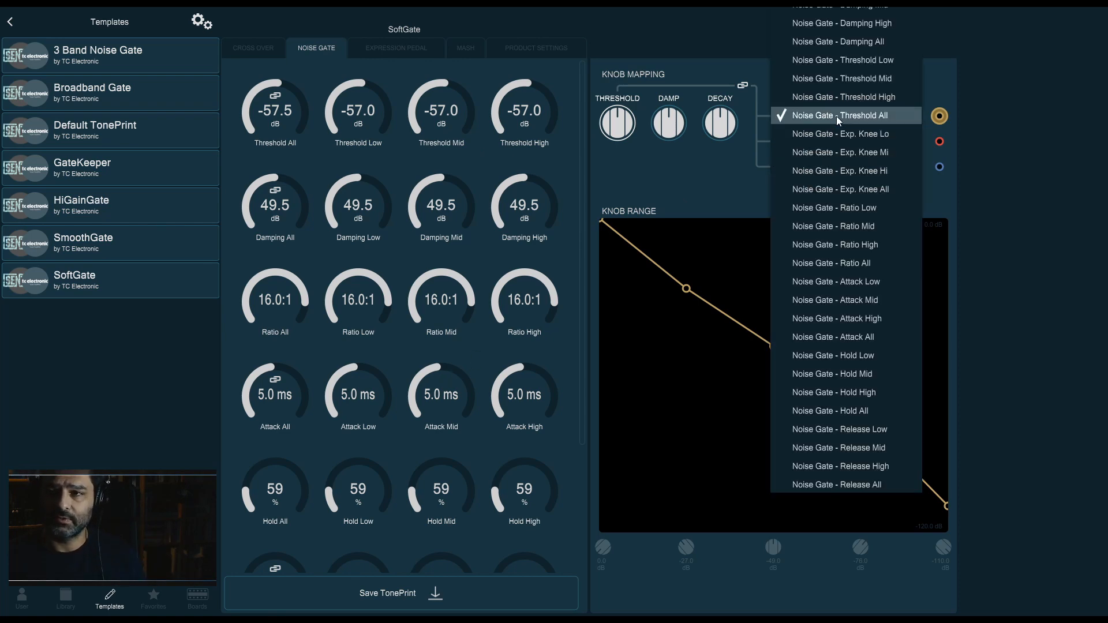
click(856, 63)
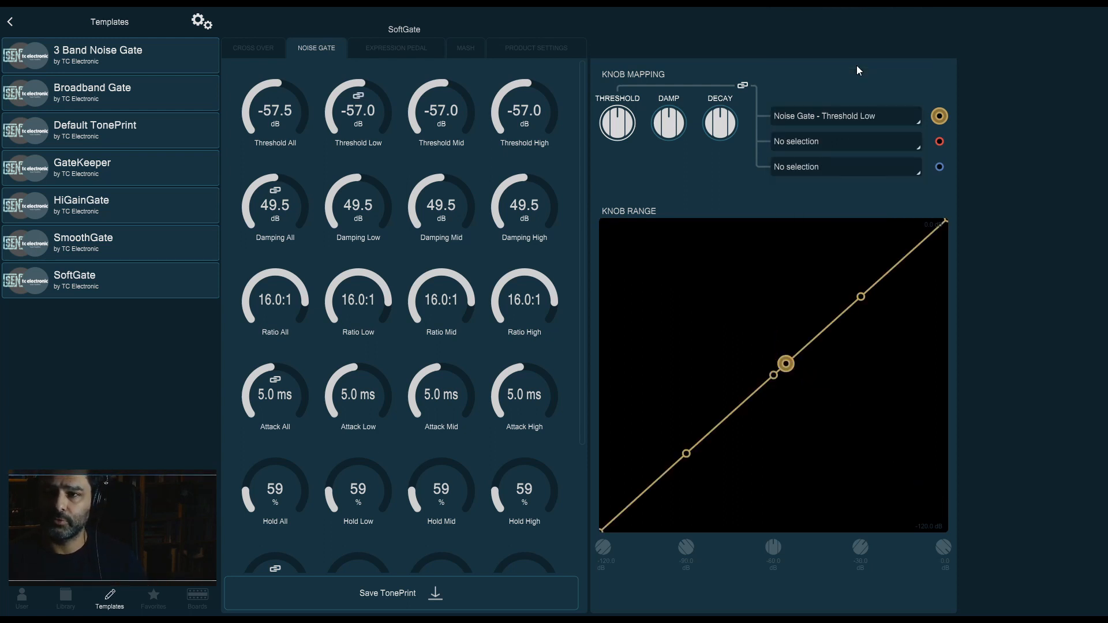
click(823, 143)
scroll(878, 416, down, 3)
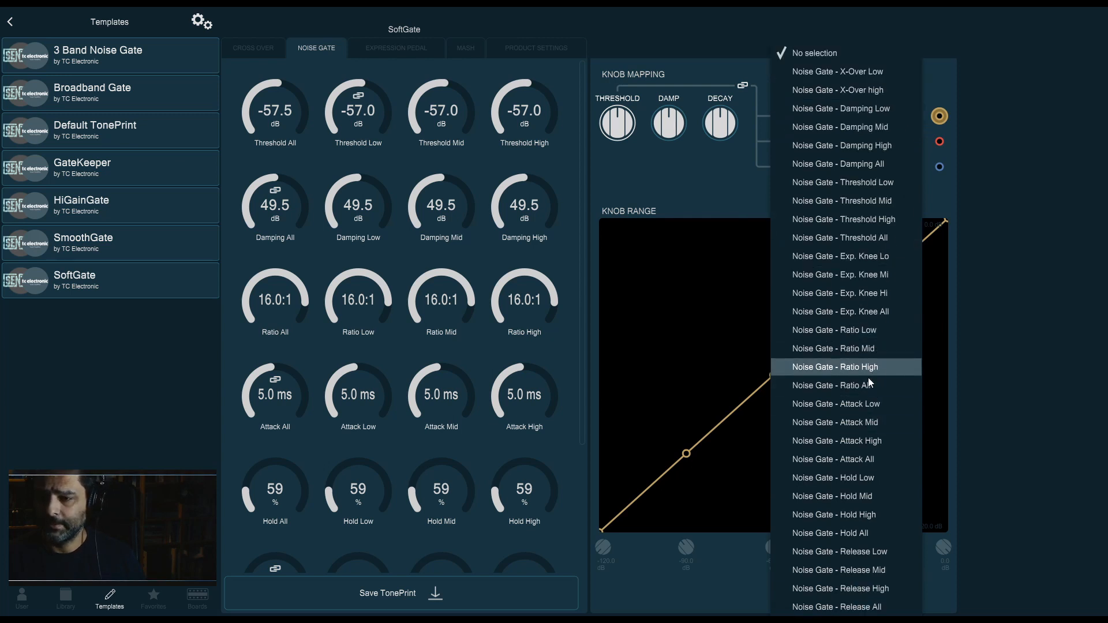
click(882, 203)
click(849, 168)
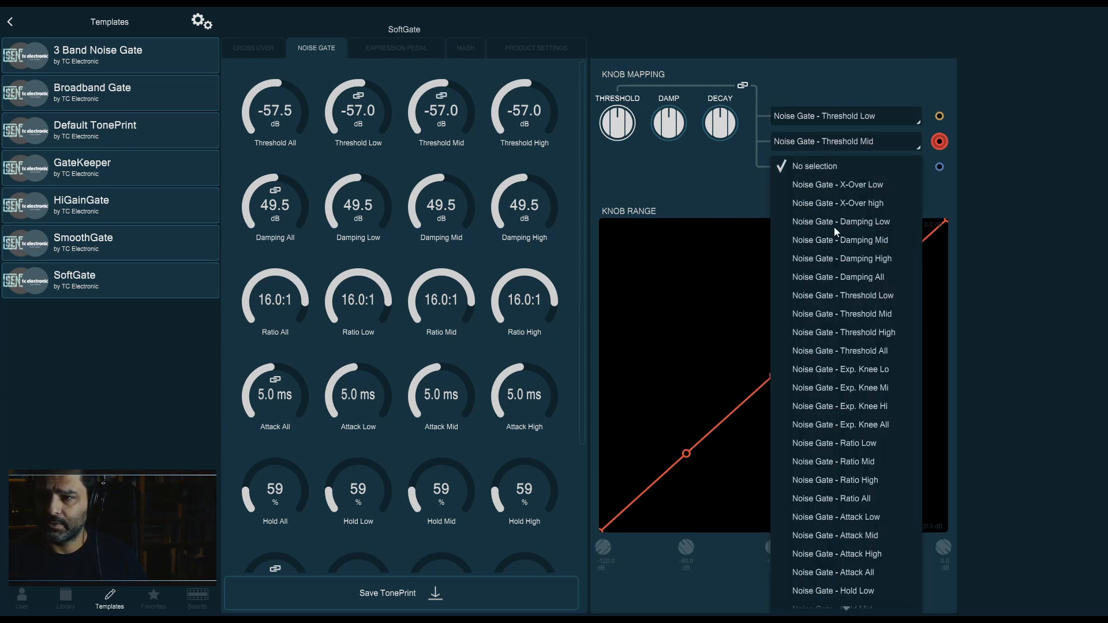
click(865, 334)
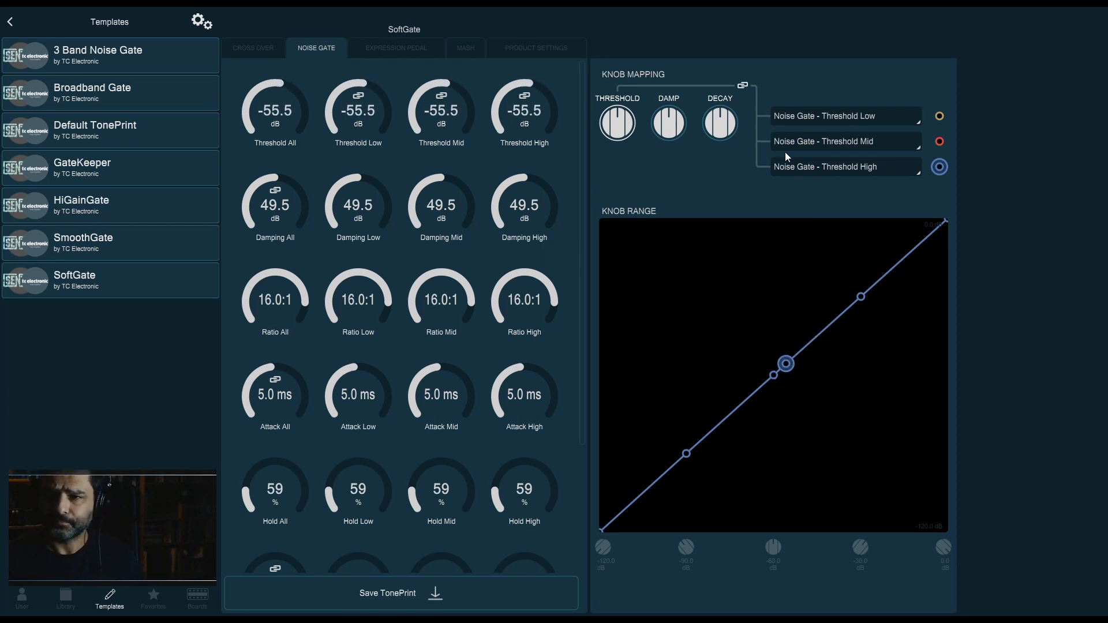
Map the Damp knob to Noise Gate - Ratio Low, Ratio Mid and Ratio High
click(831, 114)
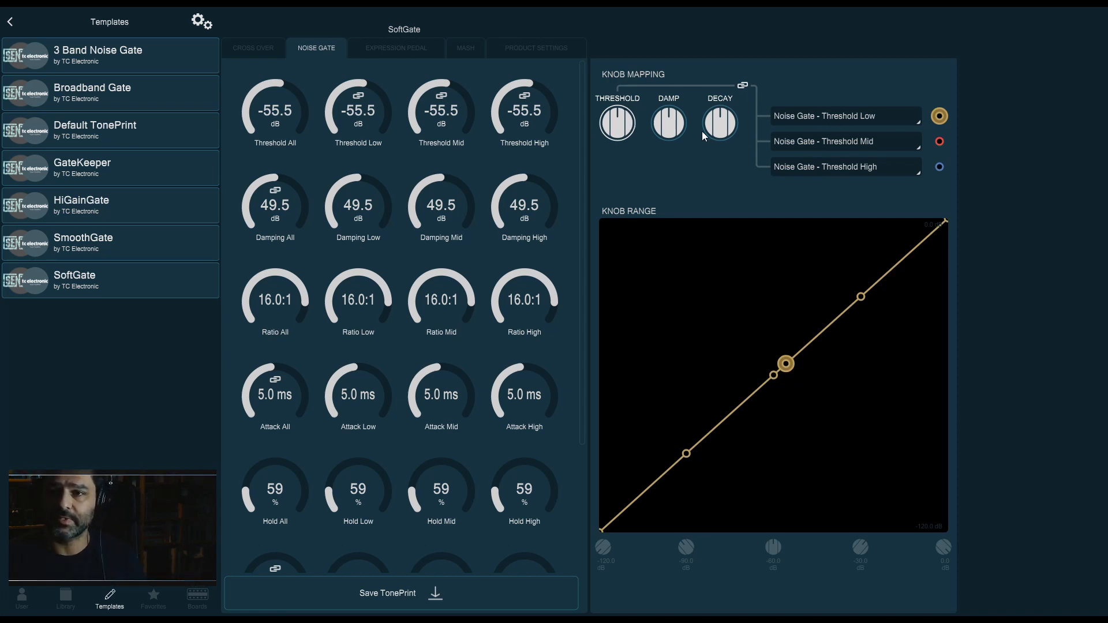
click(686, 134)
click(856, 115)
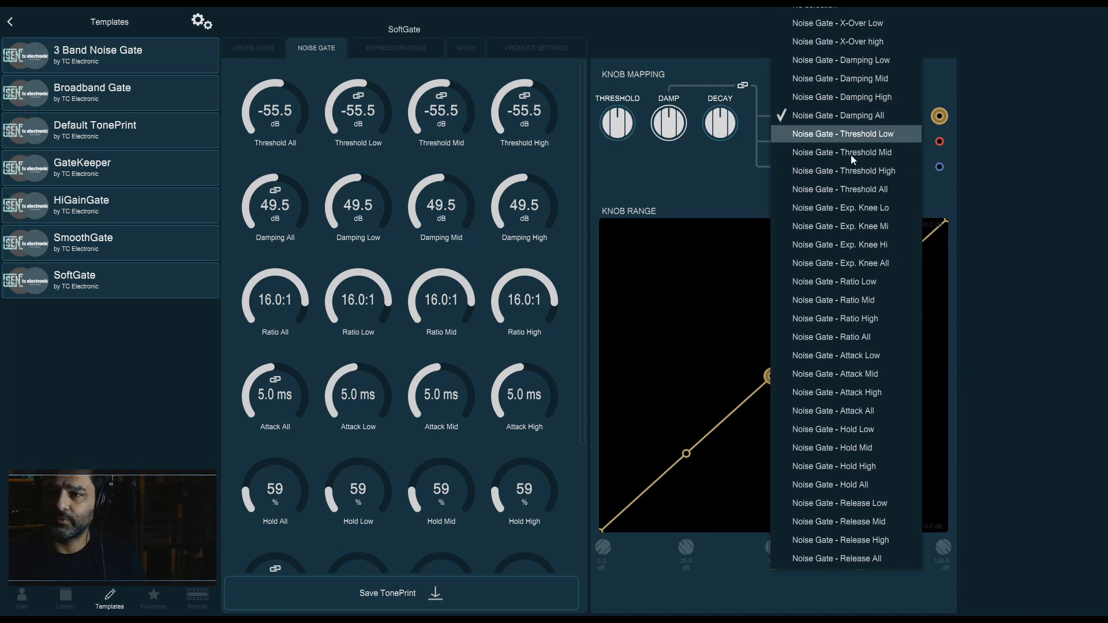
click(870, 285)
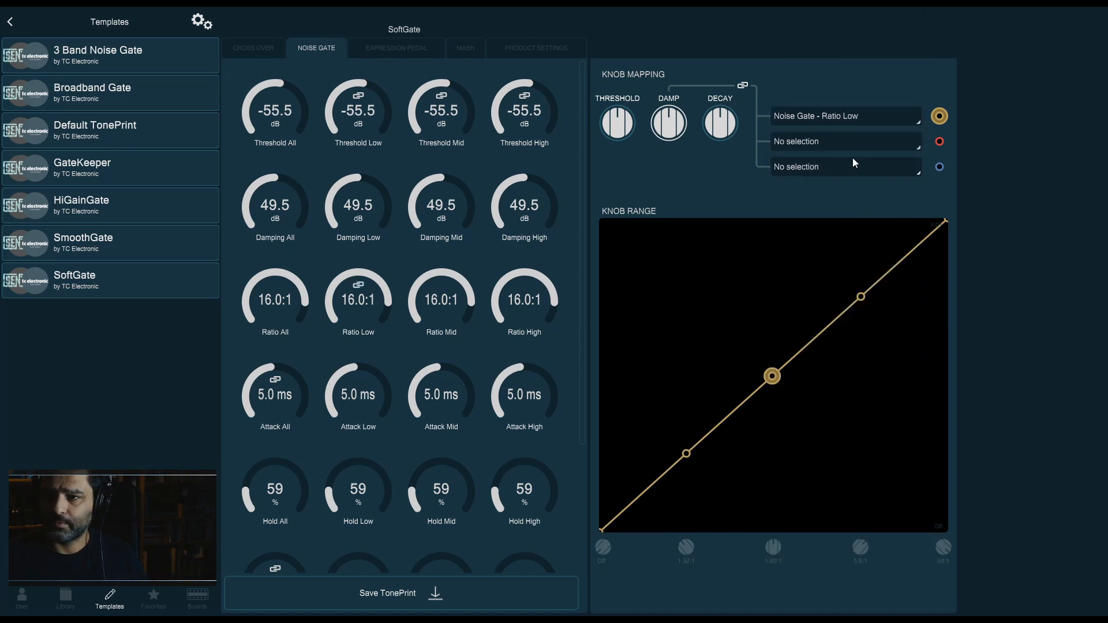
click(864, 143)
scroll(847, 399, down, 2)
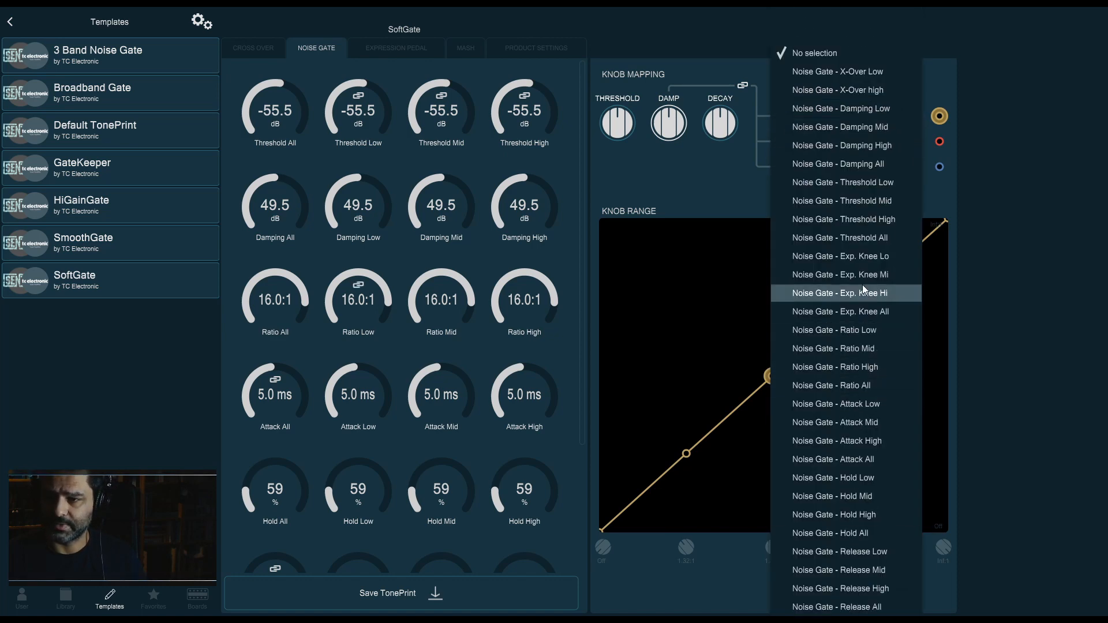
click(855, 348)
click(838, 166)
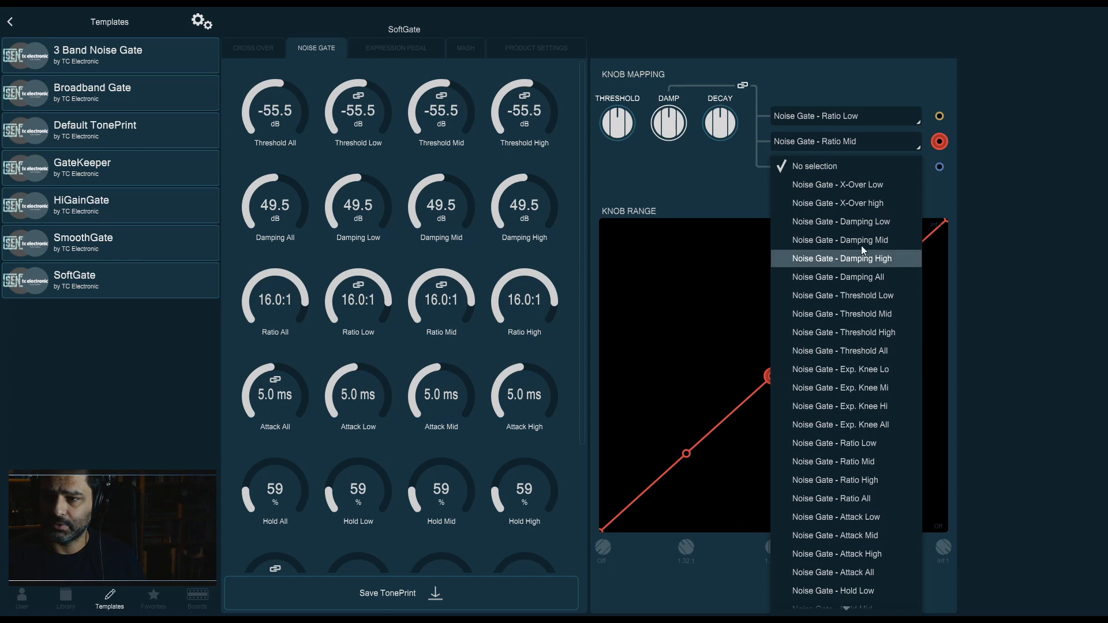
click(860, 480)
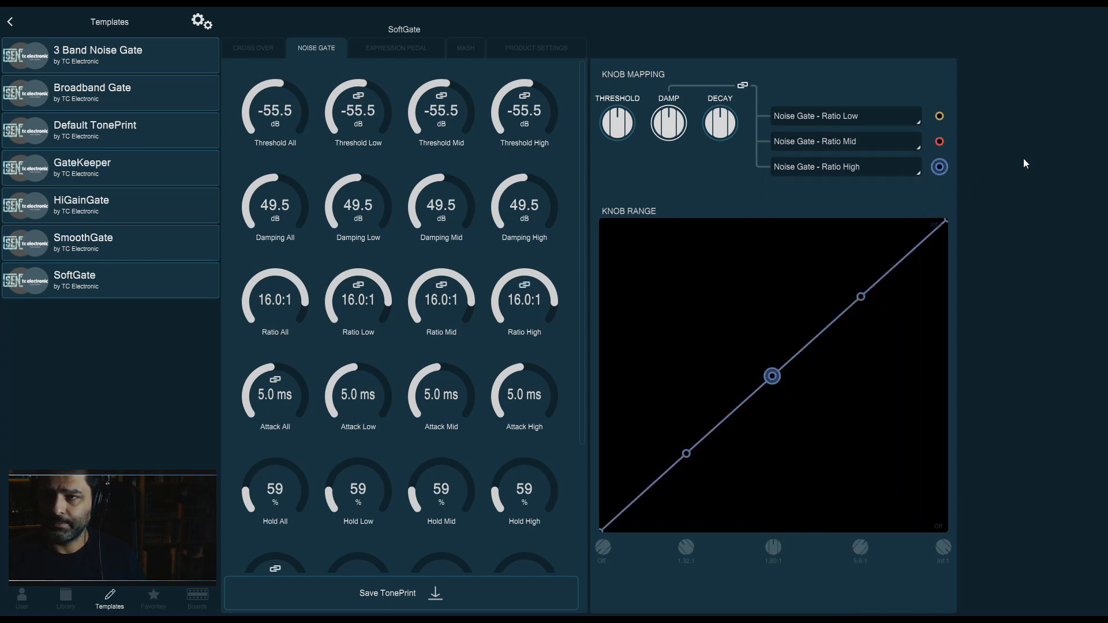
Map the Decay knob to Noise Gate - Exp. Knee Lo, Exp. Knee Mi and Exp. Knee Hi
click(728, 122)
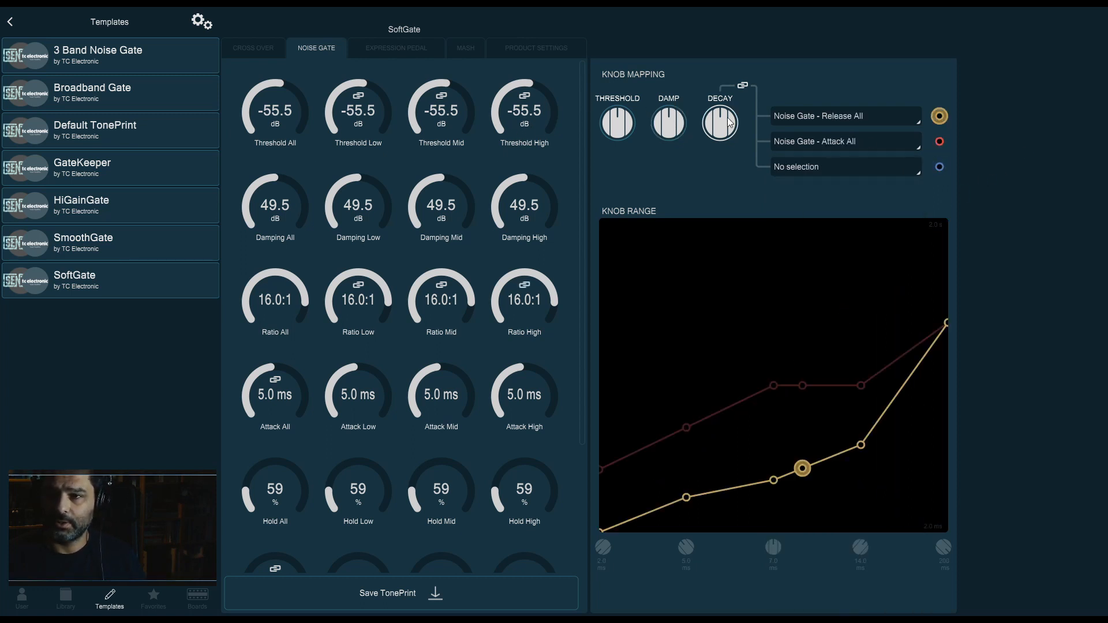
click(816, 121)
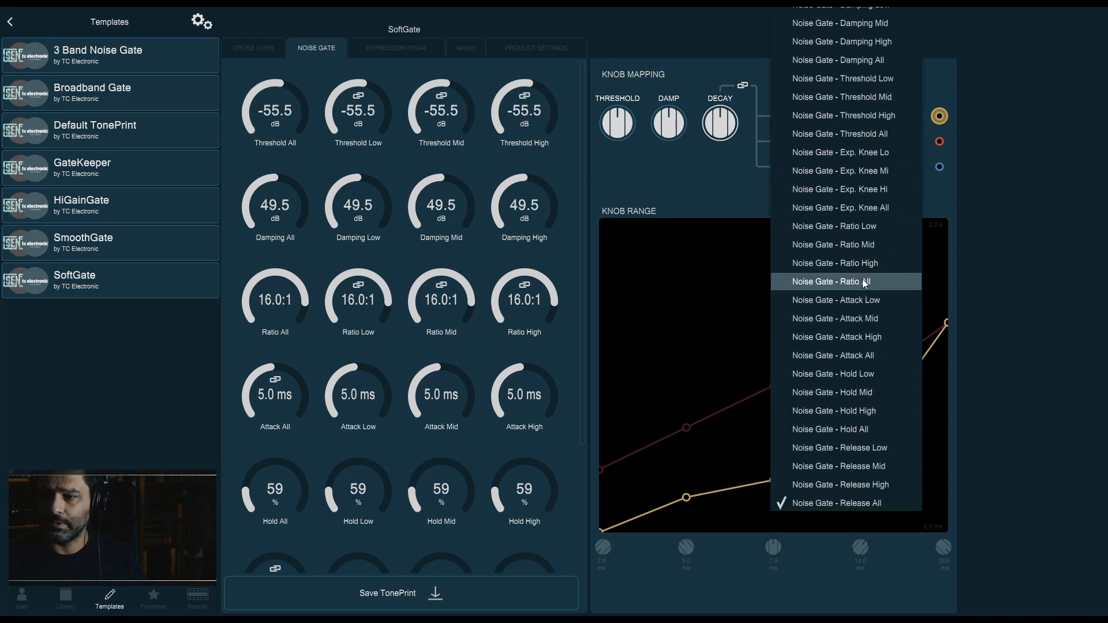
click(875, 157)
click(881, 148)
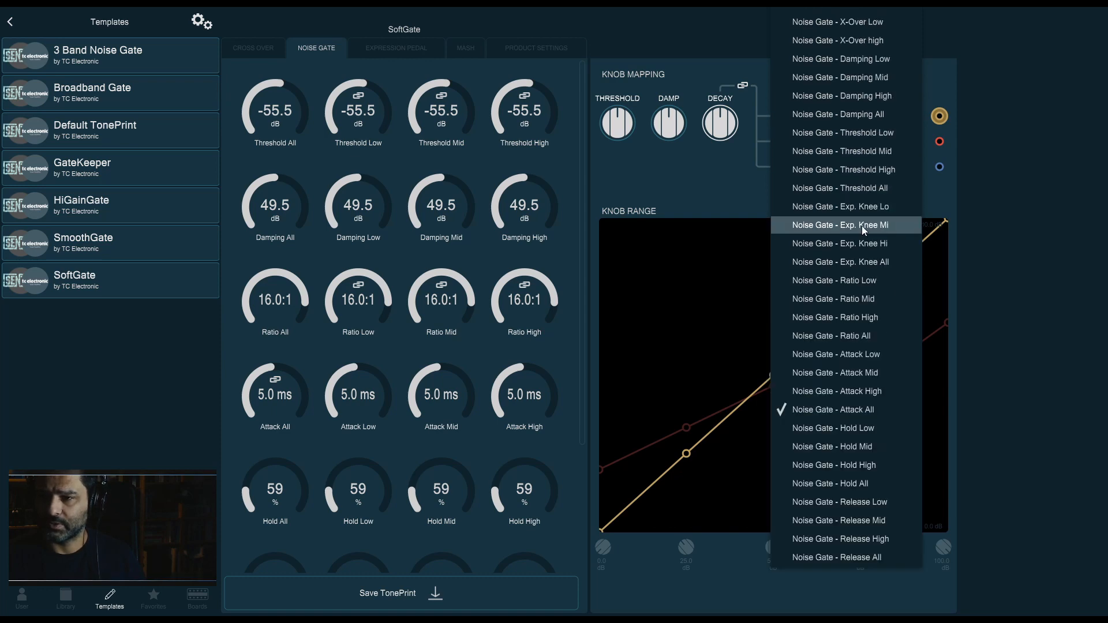
click(862, 226)
click(854, 166)
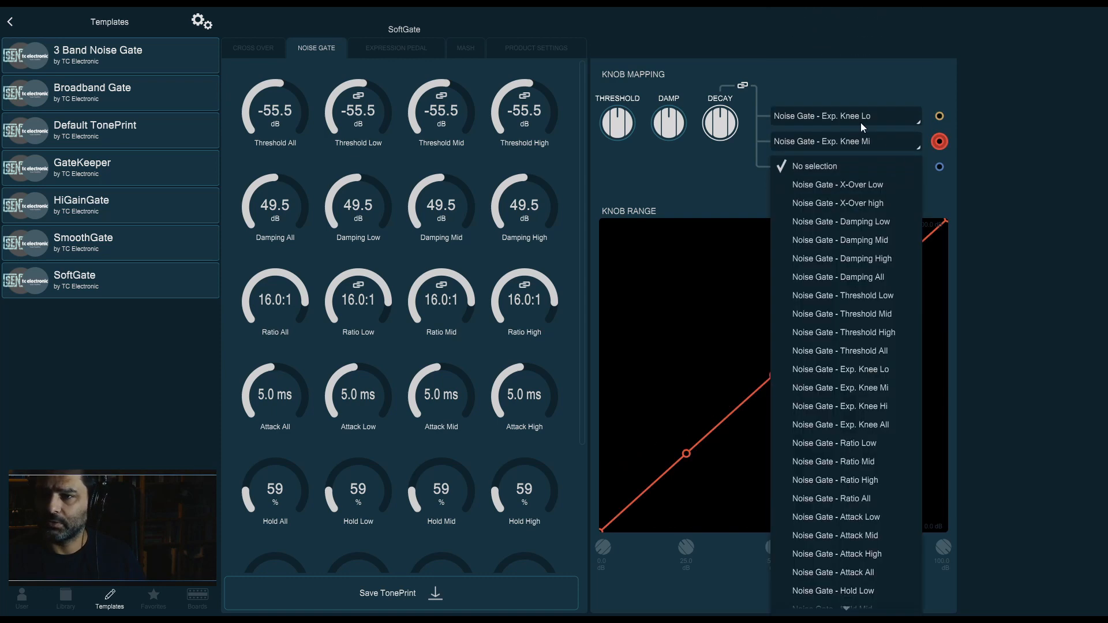
click(843, 401)
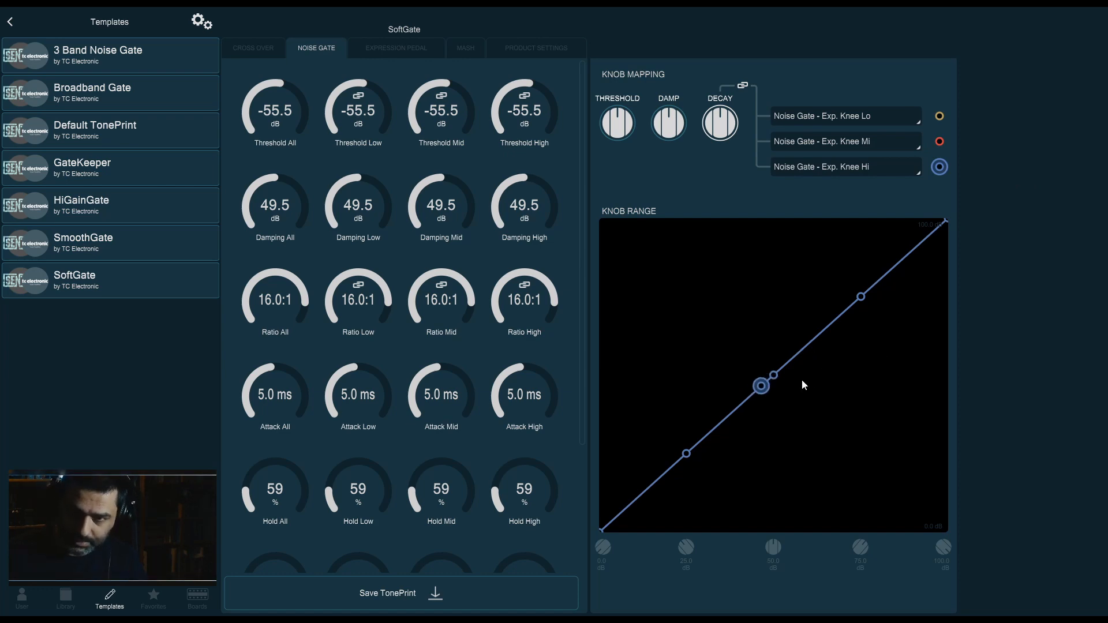
Review the Decay knob mappings against the Exp. Knee parameters and check each knob's assignments
scroll(402, 387, down, 3)
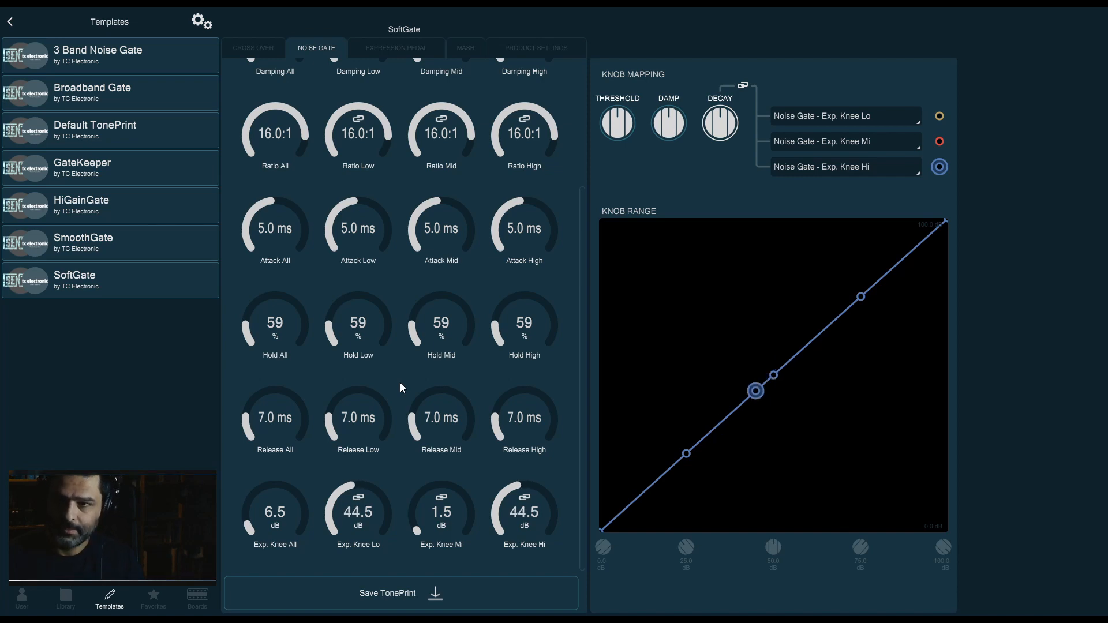
click(879, 141)
click(879, 142)
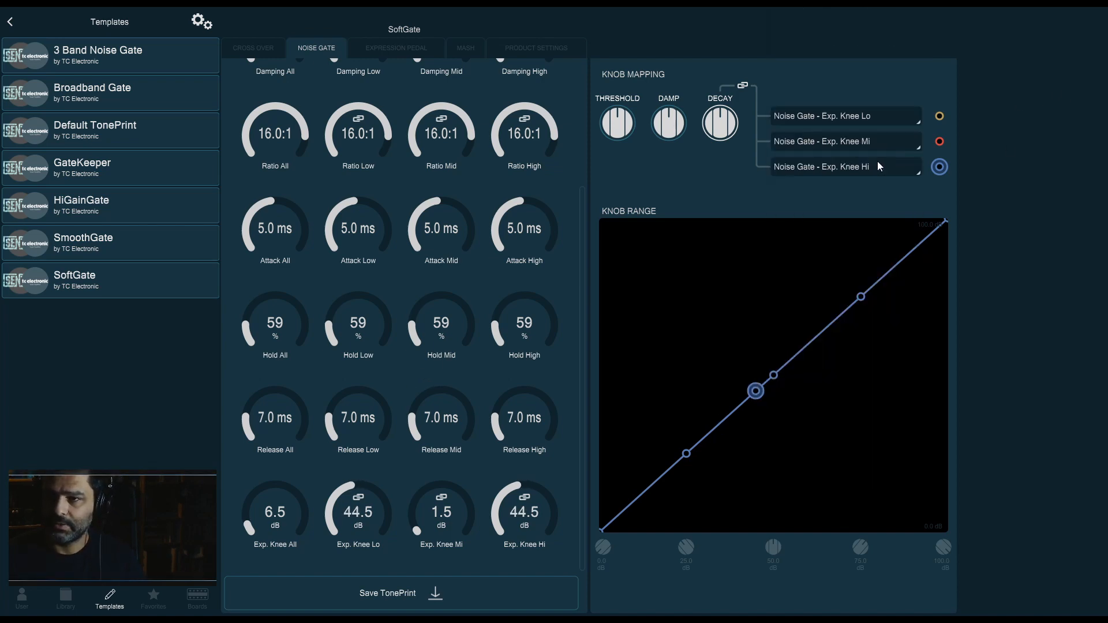
click(878, 165)
click(825, 167)
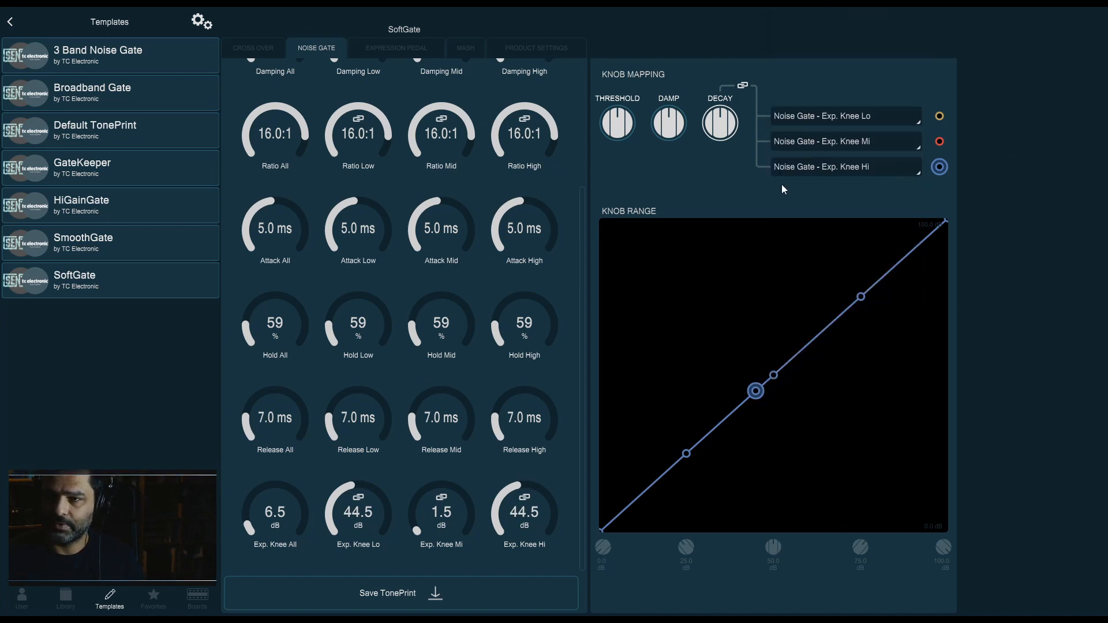
click(660, 133)
click(732, 126)
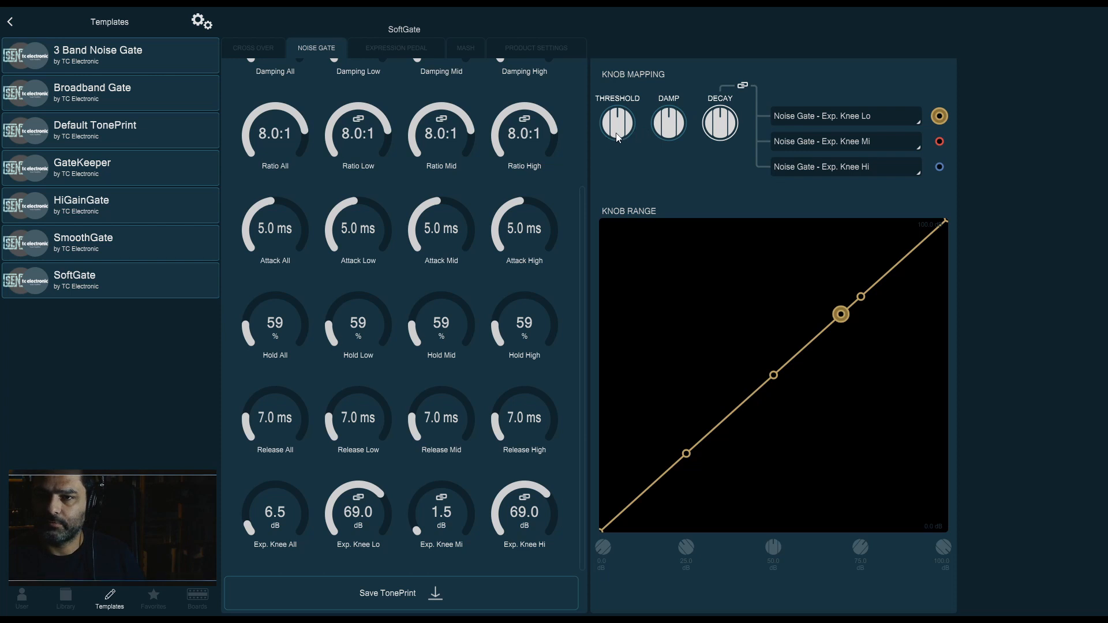
Save the TonePrint under the name Swell 2
click(424, 595)
click(575, 353)
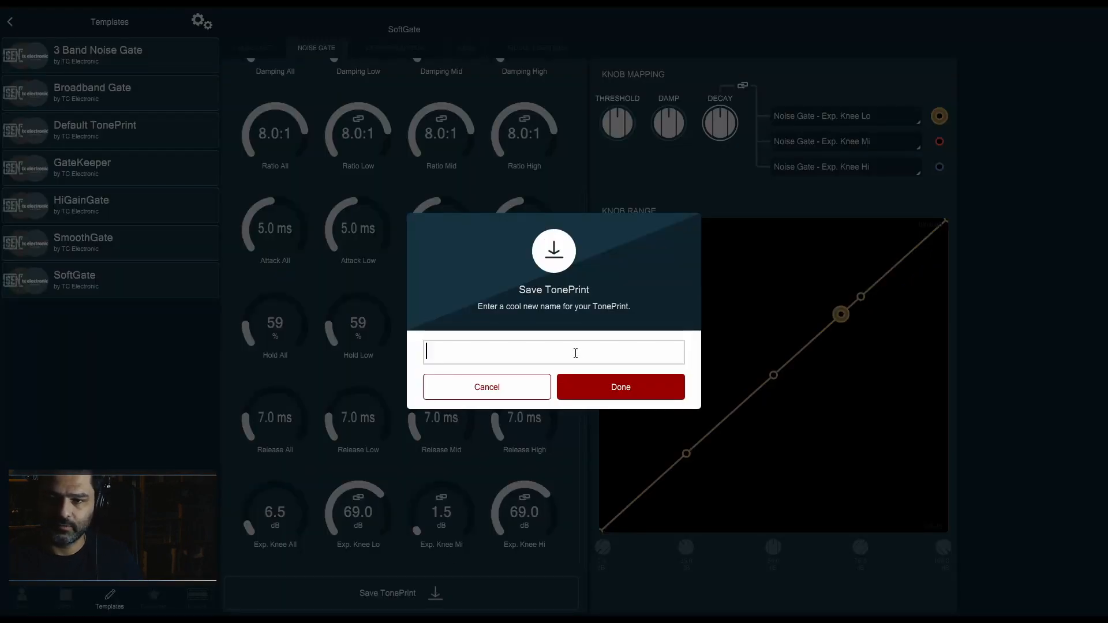
text(Swelel)
key(BackSpace)
key(BackSpace)
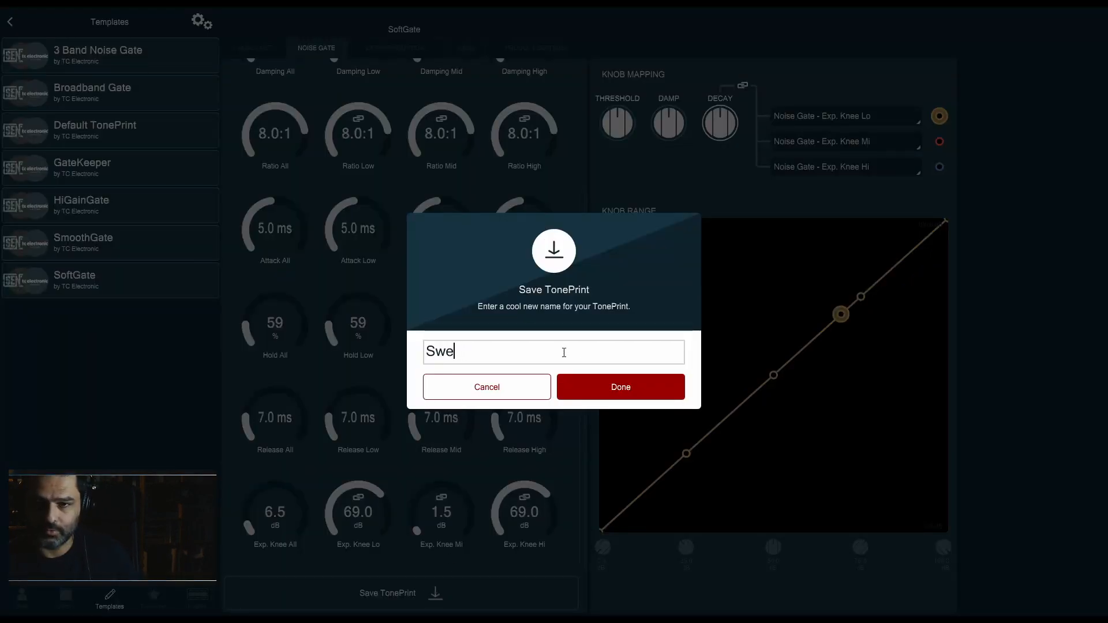
text(l 2)
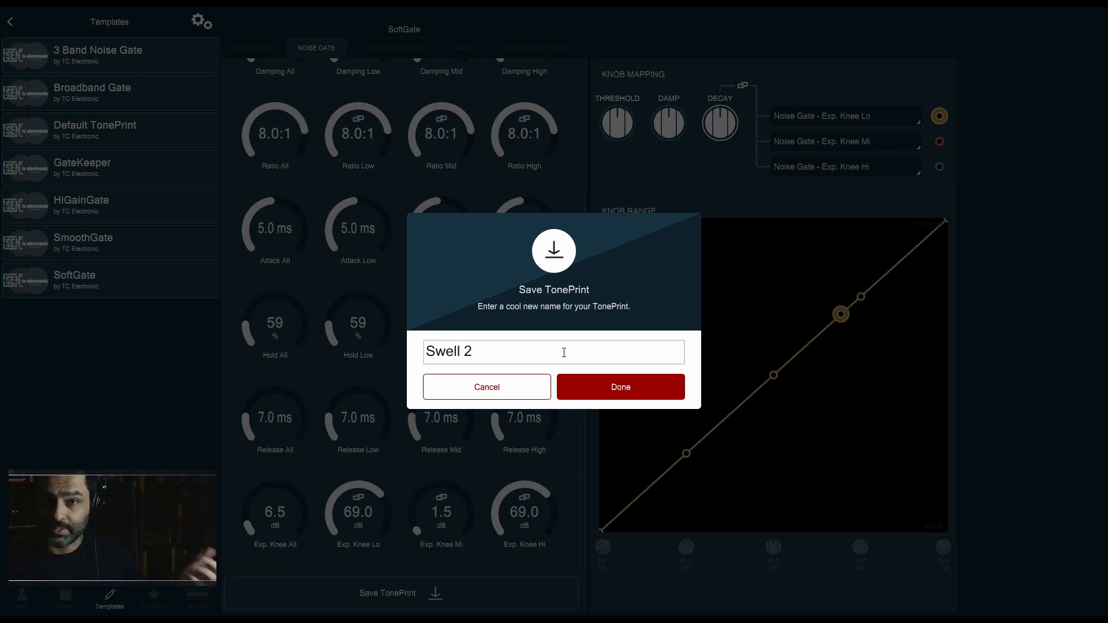
click(579, 391)
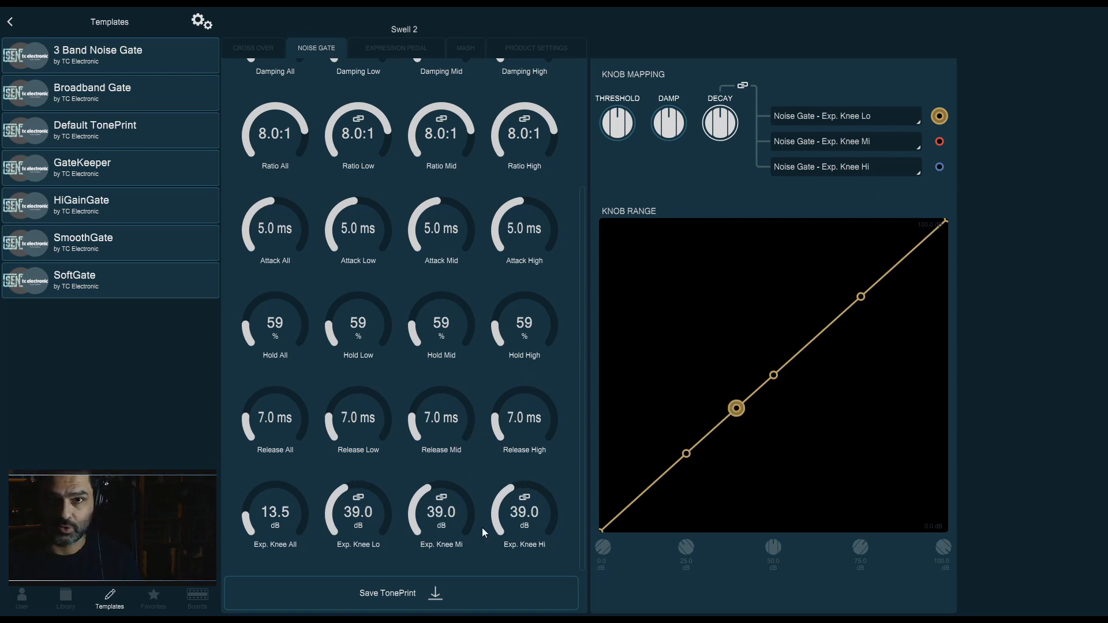
Turn all Damping knobs (All, Low, Mid, High) up to 100.0 dB
scroll(534, 263, up, 3)
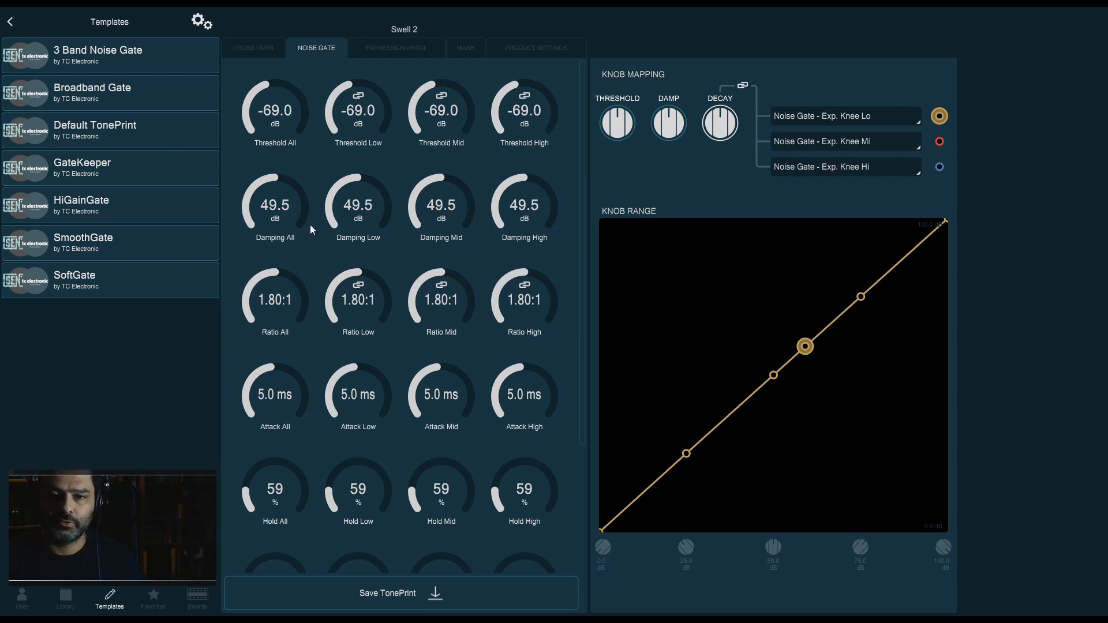
drag(310, 229, 314, 69)
drag(443, 179, 445, 75)
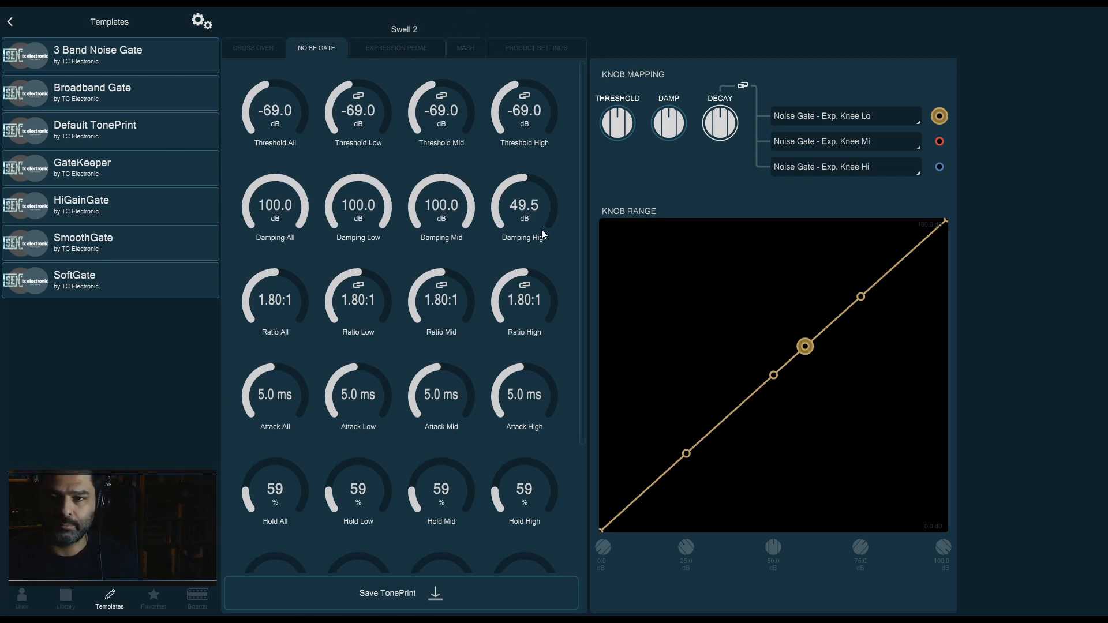
drag(541, 230, 602, 40)
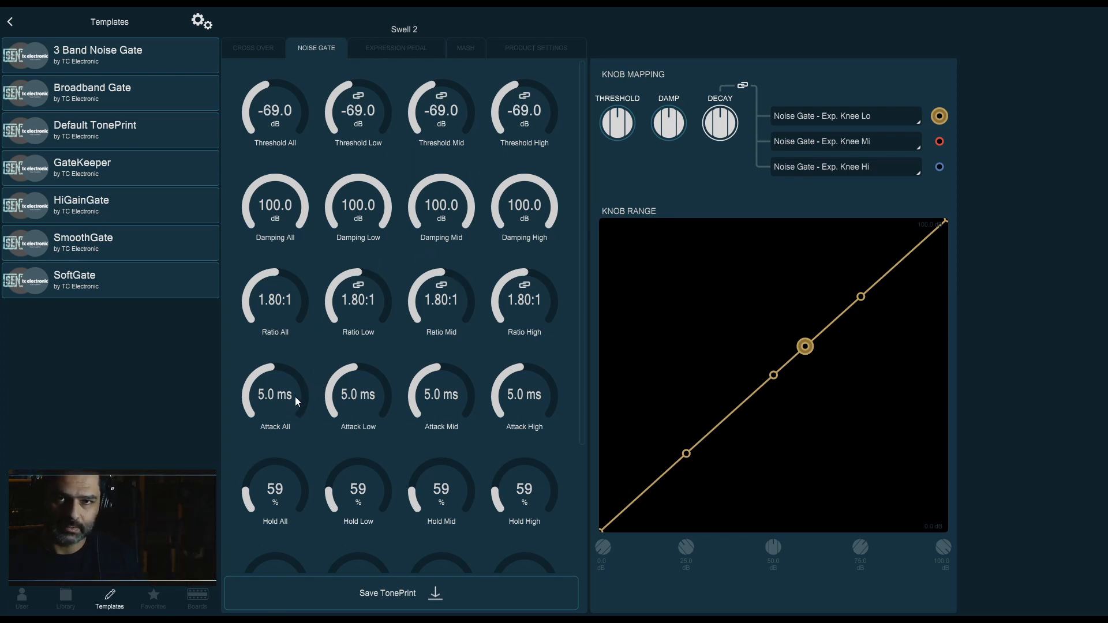
Turn all four Attack knobs up to their maximum of 100
drag(389, 370, 358, 254)
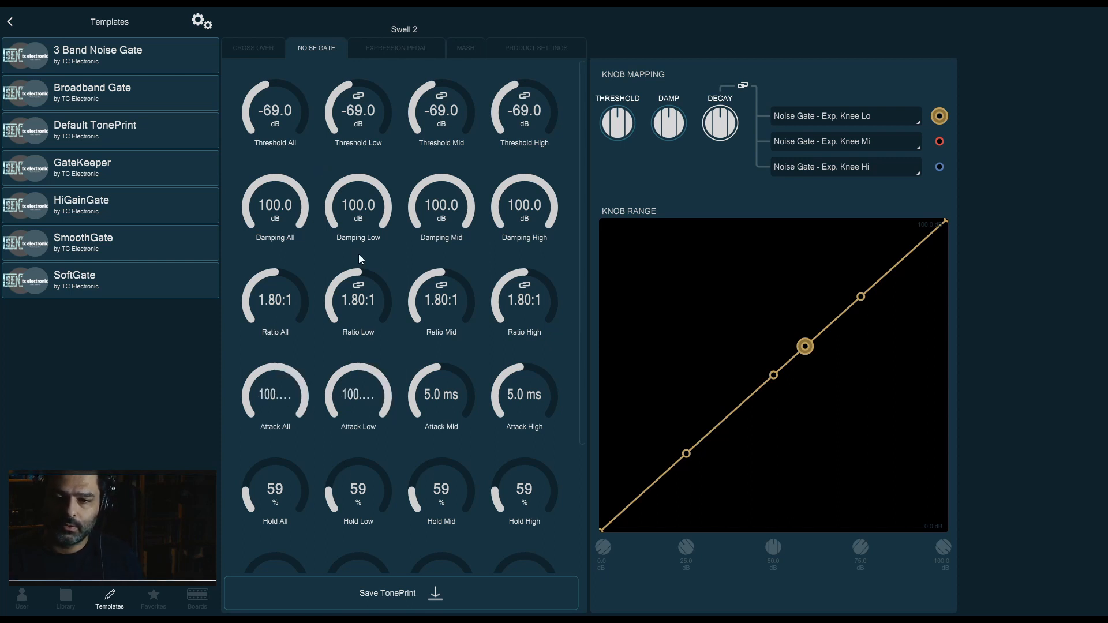
drag(469, 404, 470, 300)
drag(545, 388, 560, 243)
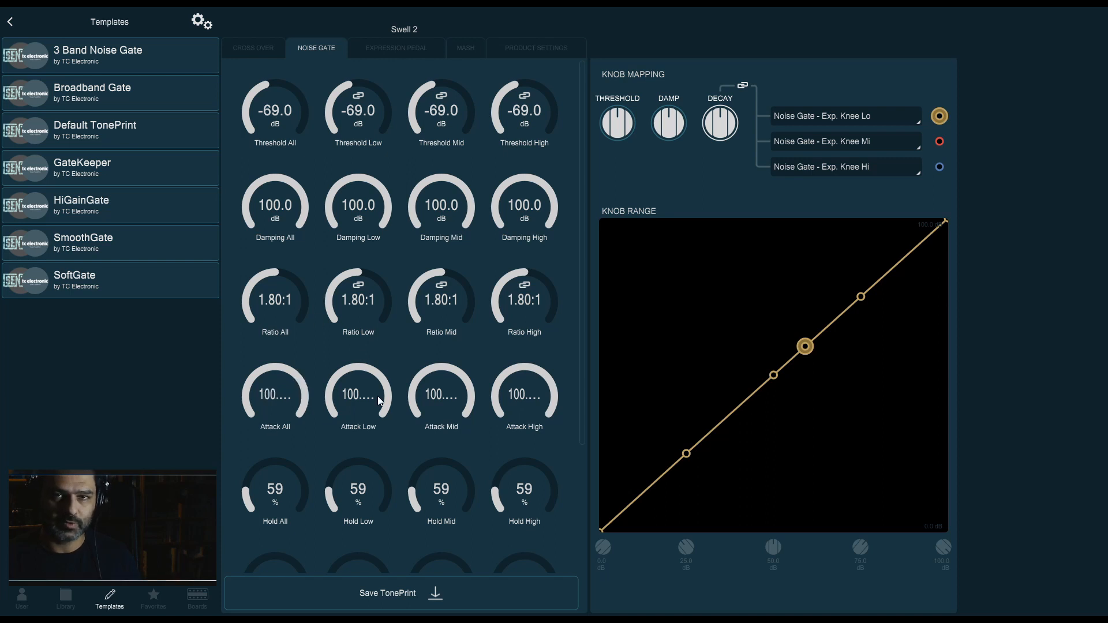
drag(585, 405, 573, 490)
scroll(534, 427, down, 2)
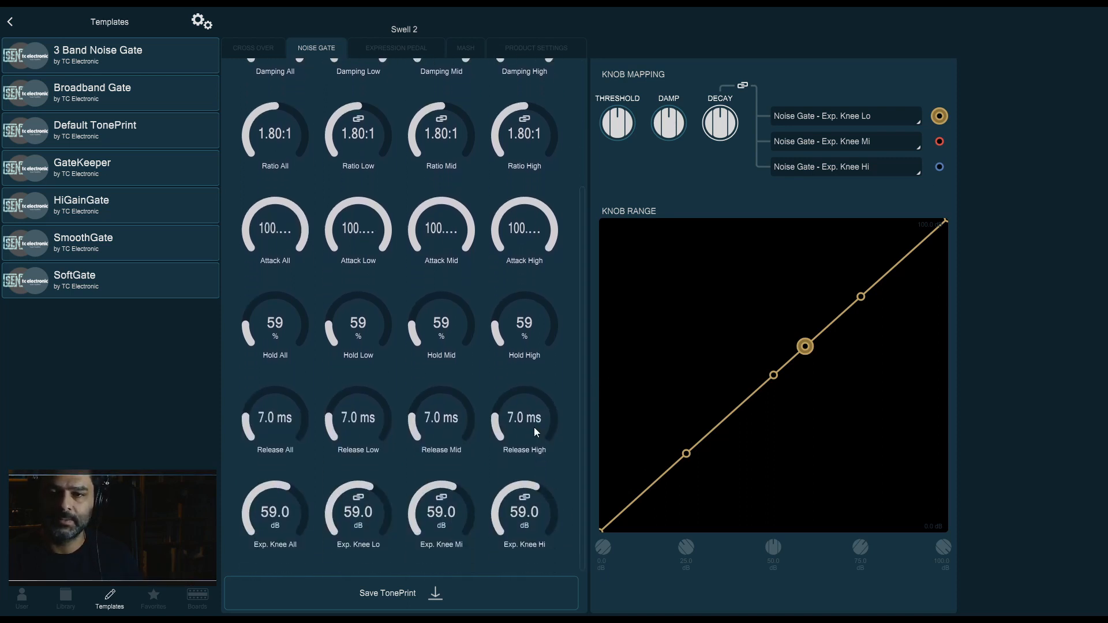
Set all four Hold knobs (All, Low, Mid, High) to 100%
drag(286, 335, 286, 320)
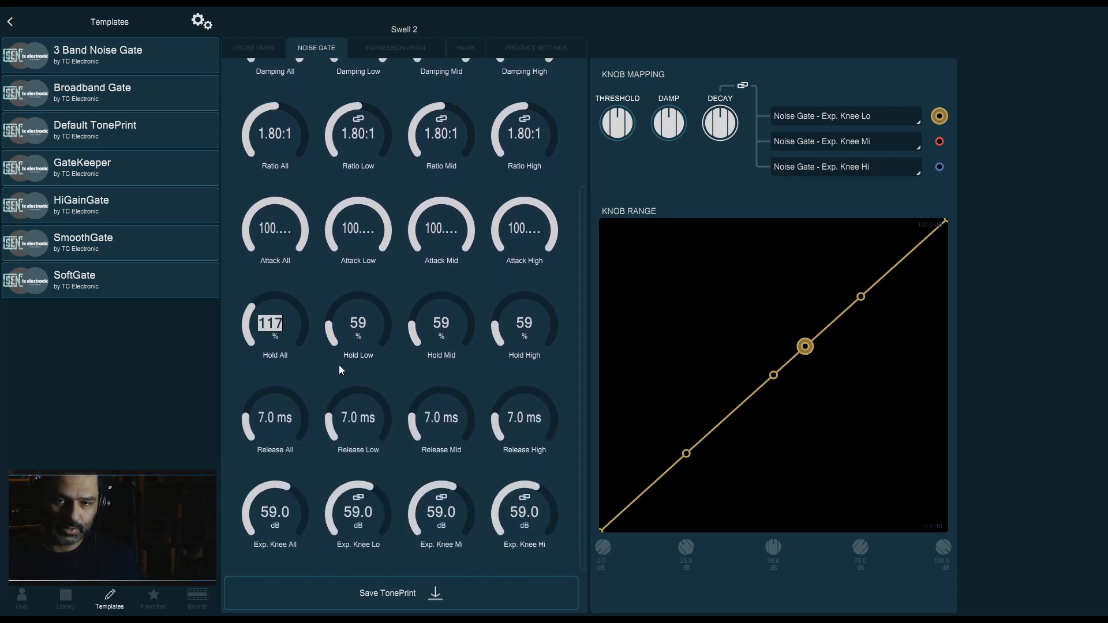
text(100)
key(Return)
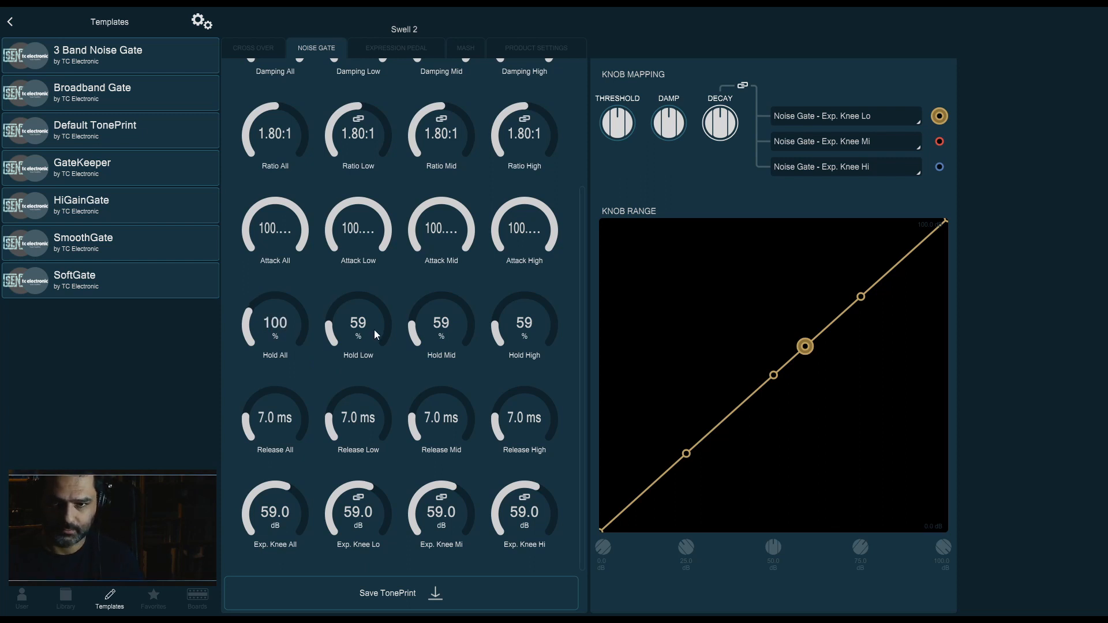
double_click(374, 330)
text(100)
key(Return)
double_click(444, 325)
text(1)
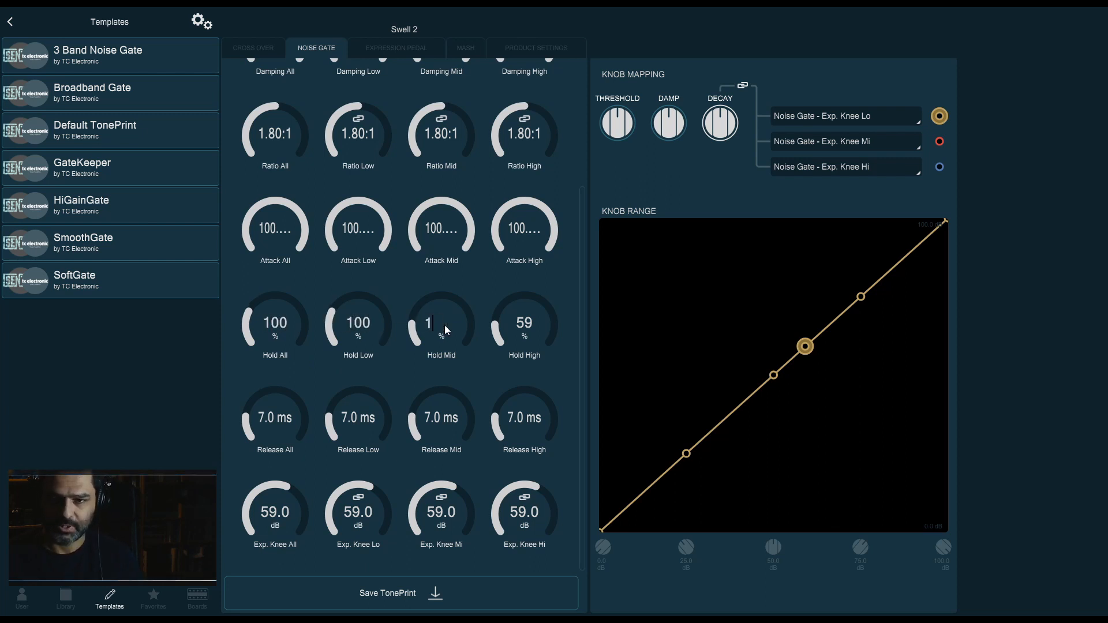
text(00)
key(Return)
double_click(528, 323)
text(100)
key(Return)
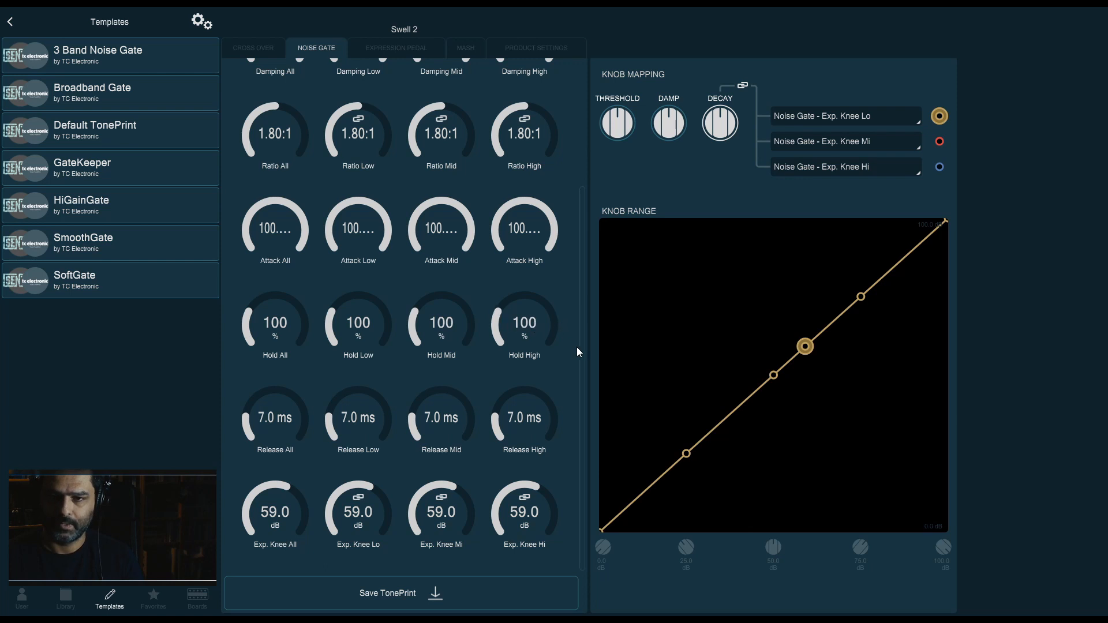
Set all four Release knobs (All, Low, Mid, High) to 10 ms
double_click(297, 432)
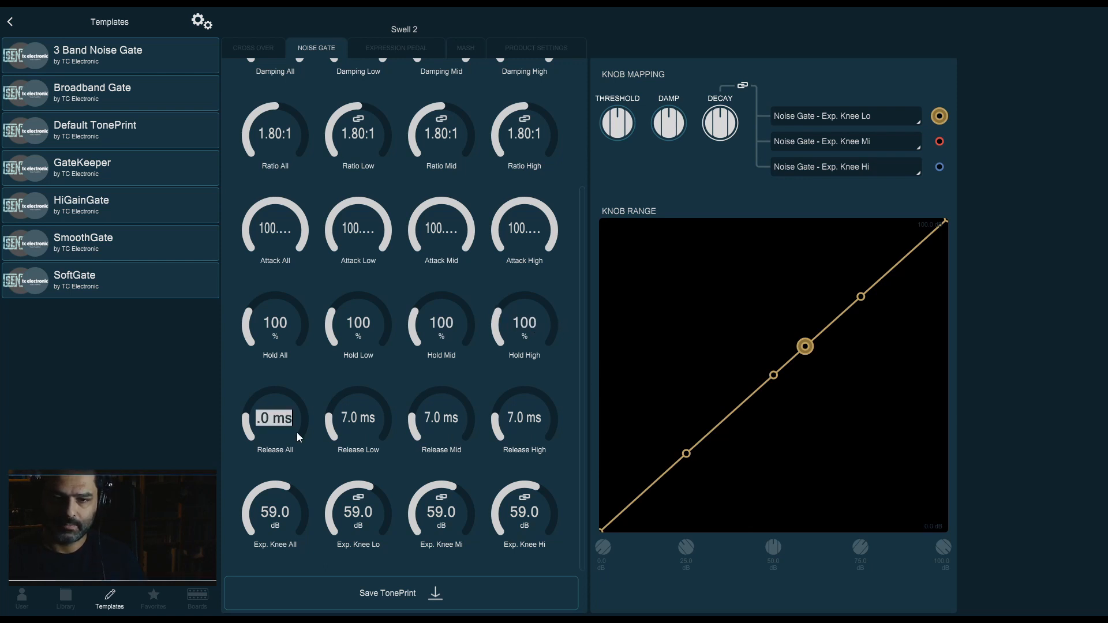
text(10)
key(Return)
double_click(353, 424)
text(10)
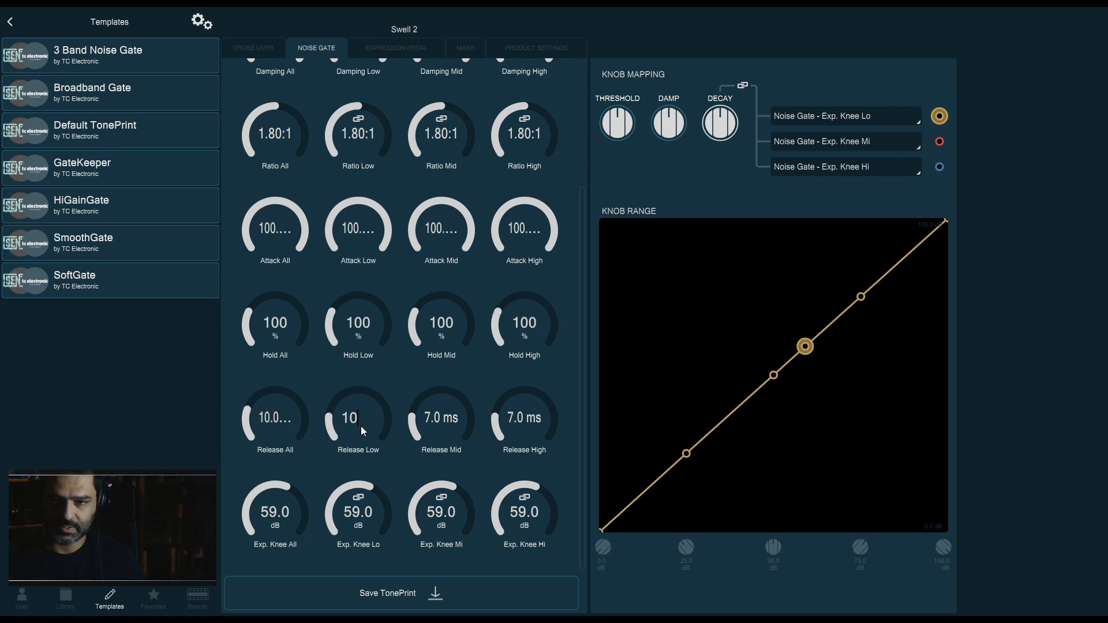
key(Return)
double_click(451, 420)
text(10)
key(Return)
double_click(500, 420)
text(1)
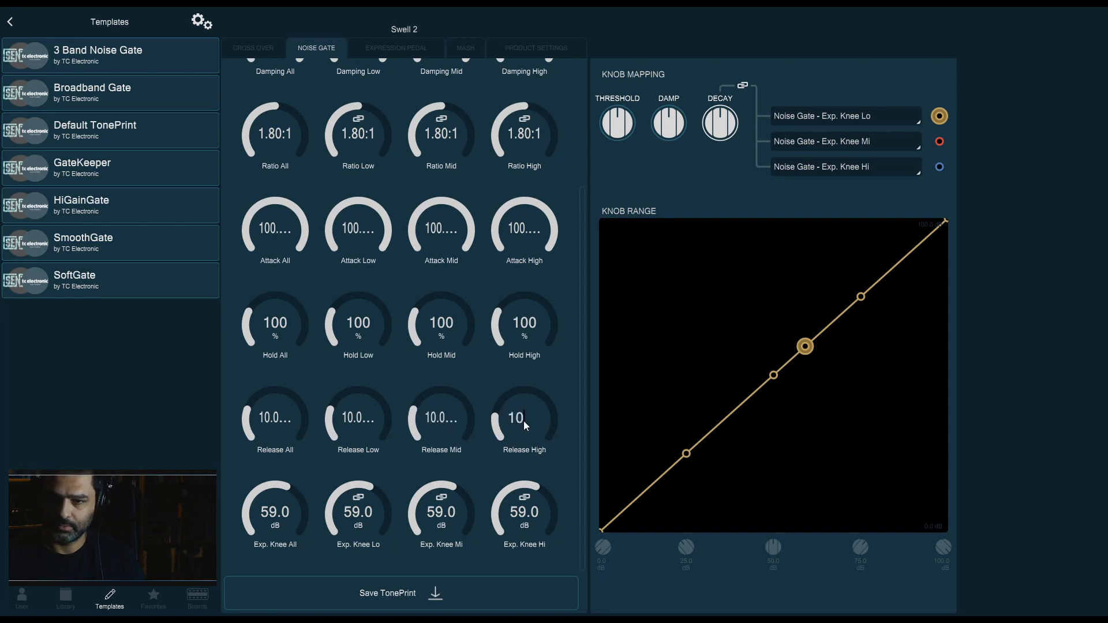
text(0)
key(Return)
Check the Expression Pedal and Mash mappings, and save the TonePrint by overwriting the existing one
scroll(563, 409, up, 3)
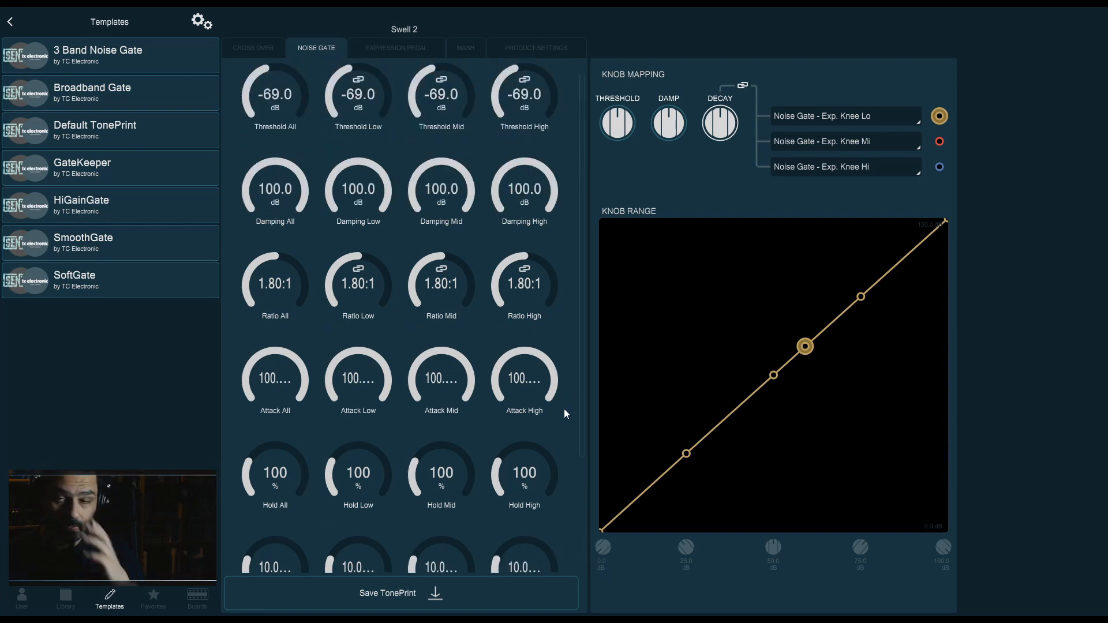
scroll(554, 392, down, 3)
click(416, 51)
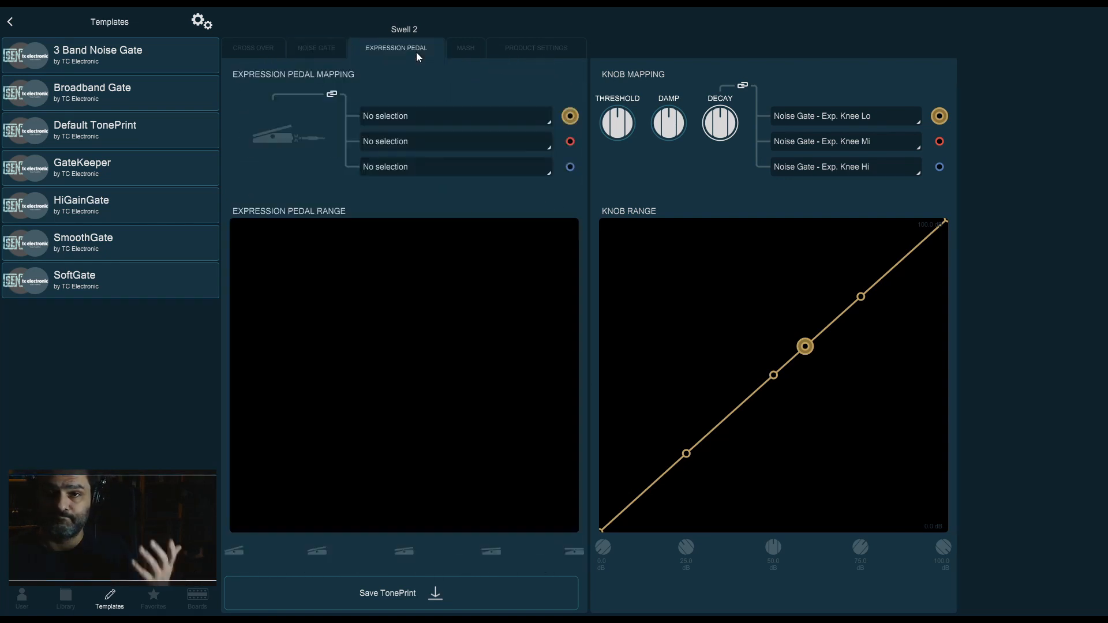
click(469, 46)
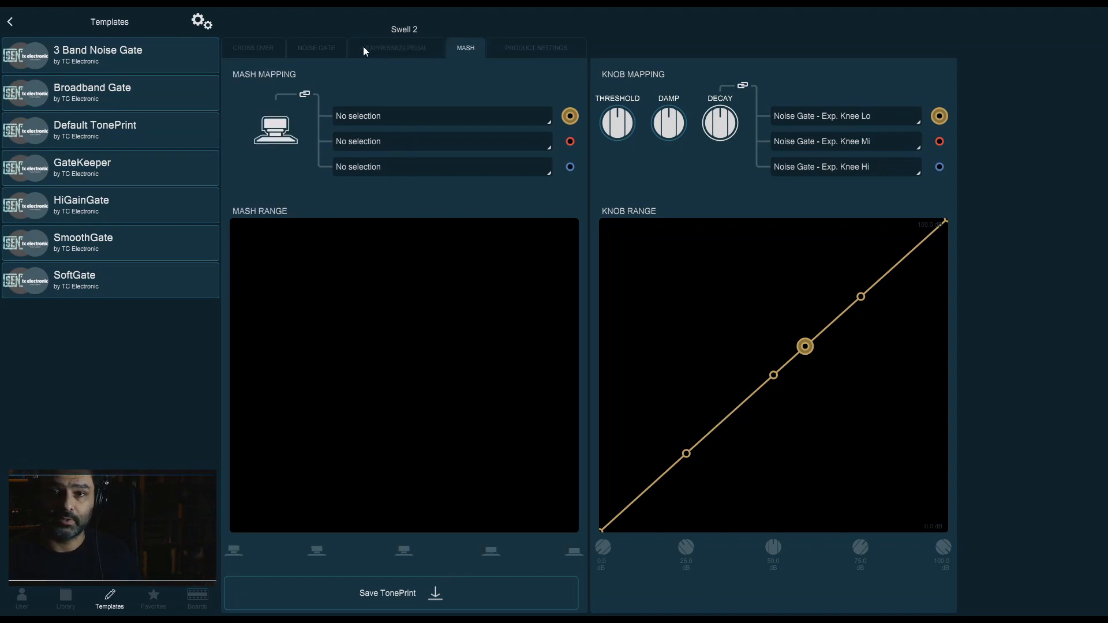
click(302, 46)
click(394, 592)
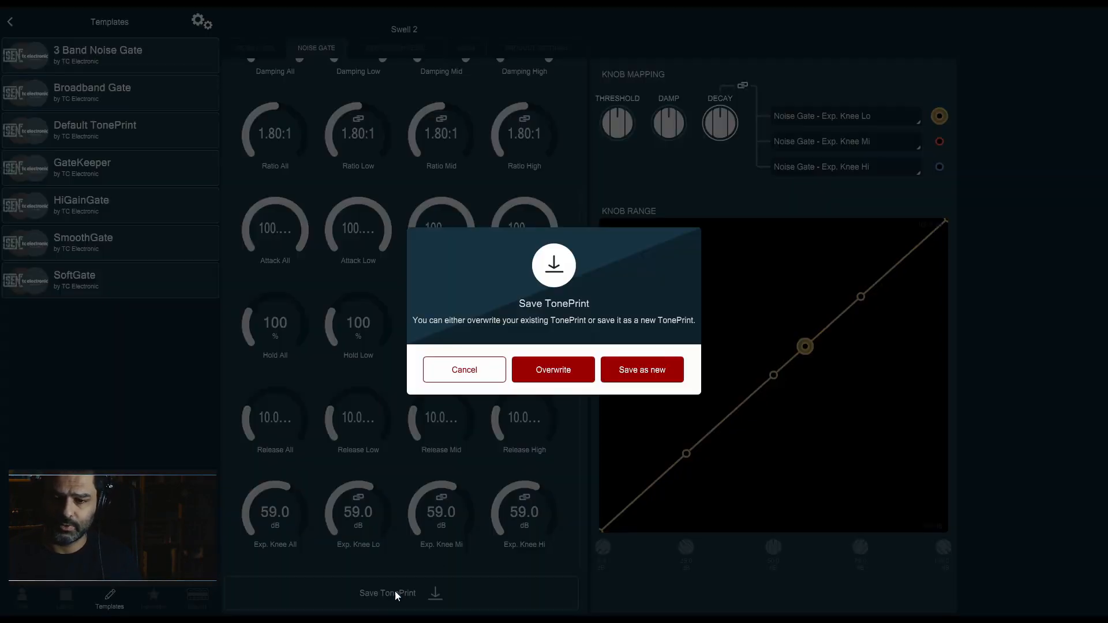
click(567, 369)
Scroll through the Noise Gate knobs to review every parameter's value
scroll(435, 490, up, 3)
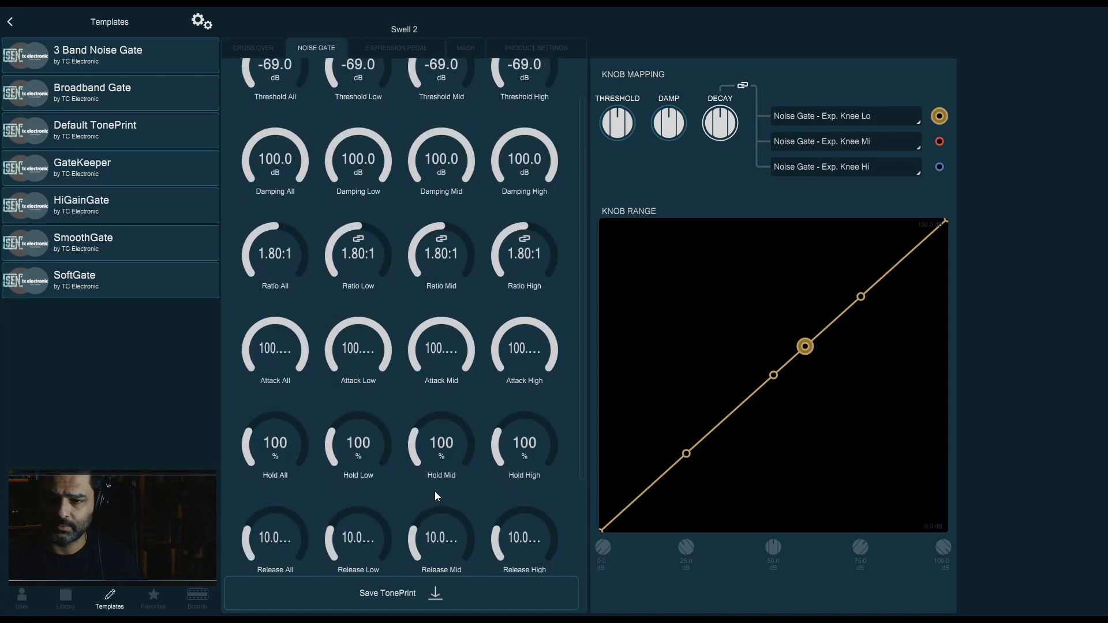
scroll(508, 328, down, 3)
scroll(508, 320, up, 3)
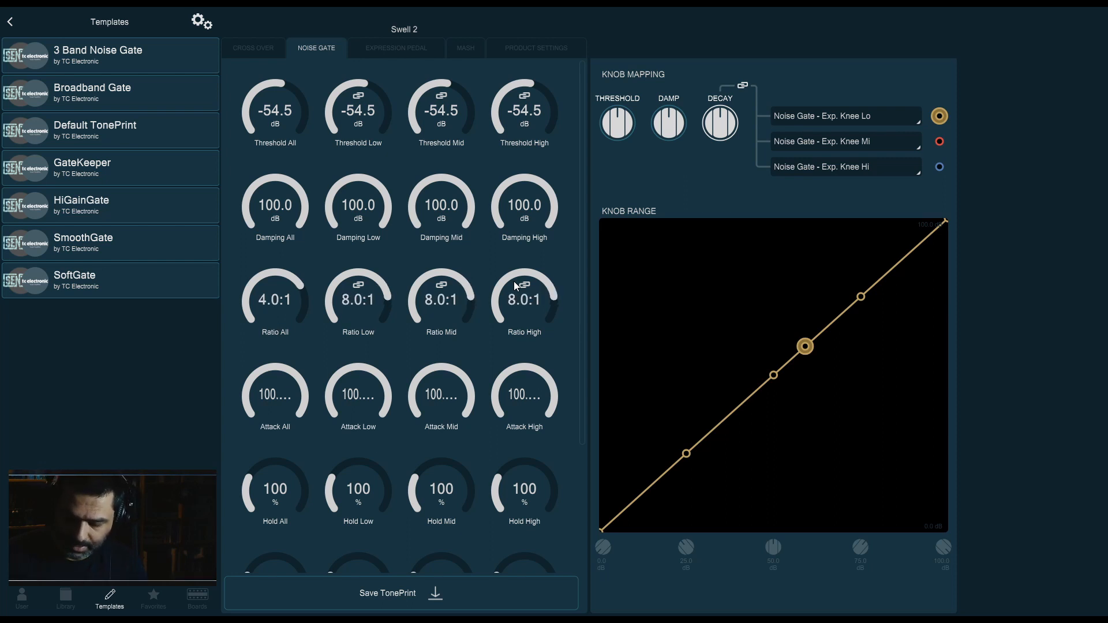
scroll(537, 183, down, 2)
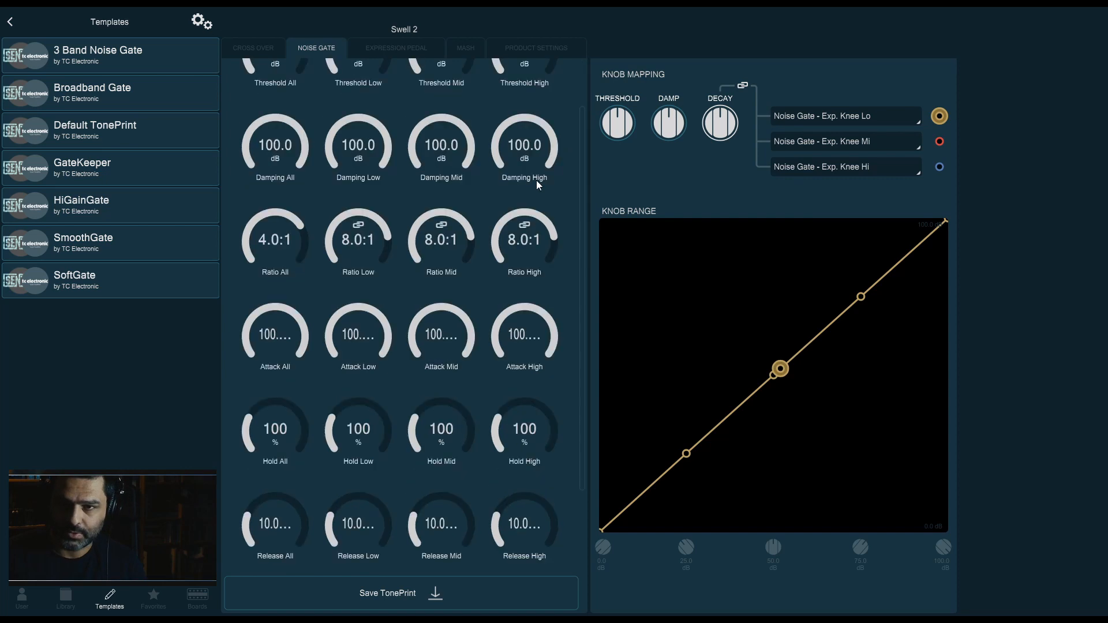
scroll(573, 214, down, 2)
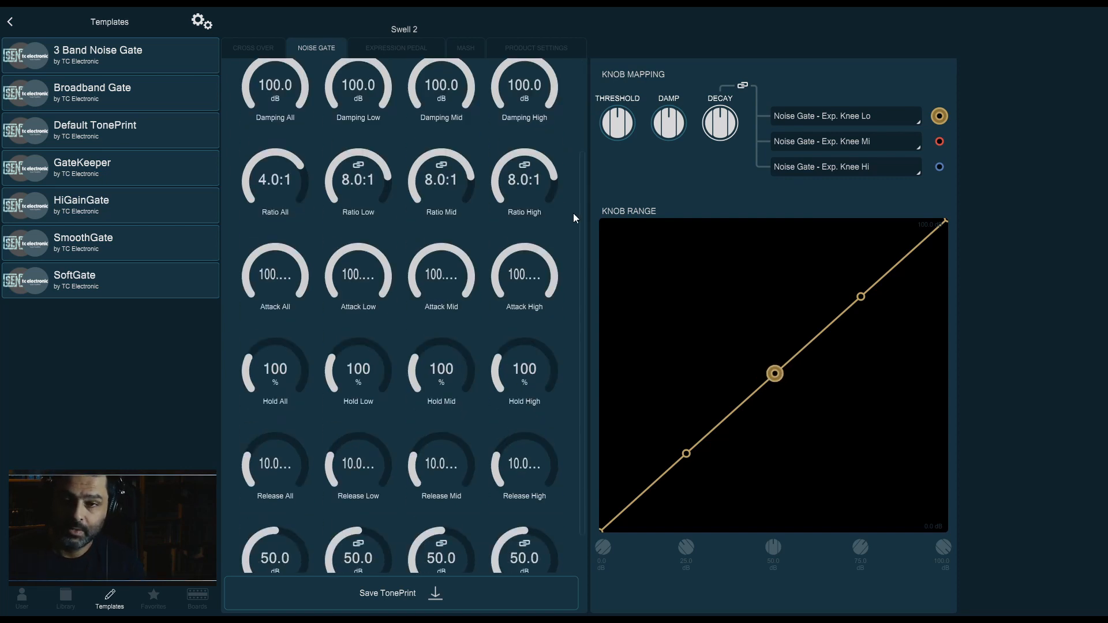
drag(583, 272, 579, 129)
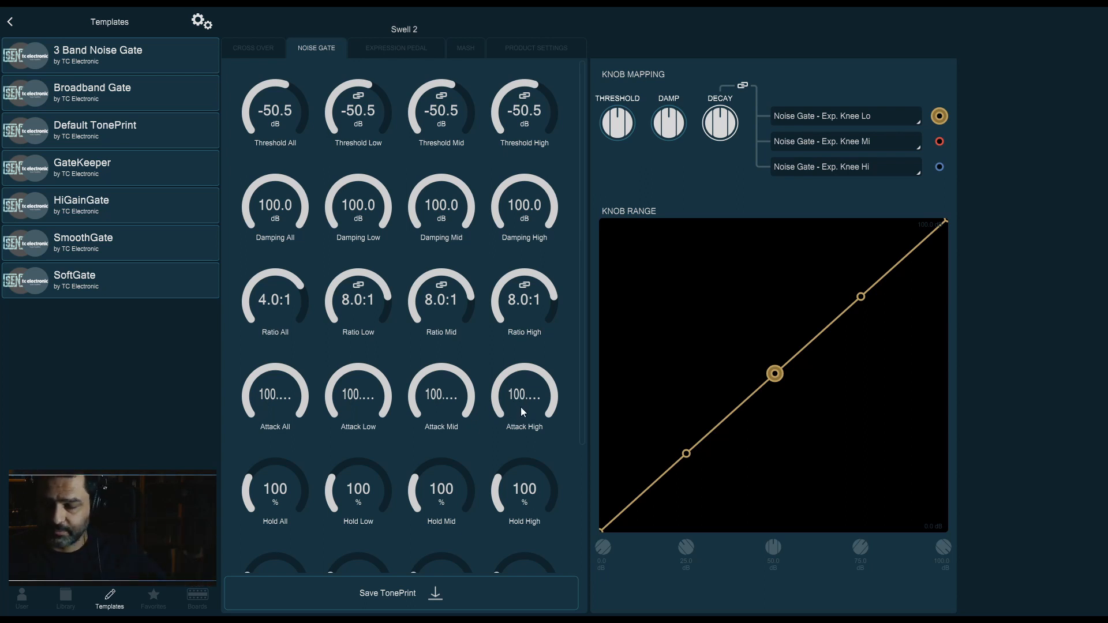
drag(580, 374, 590, 445)
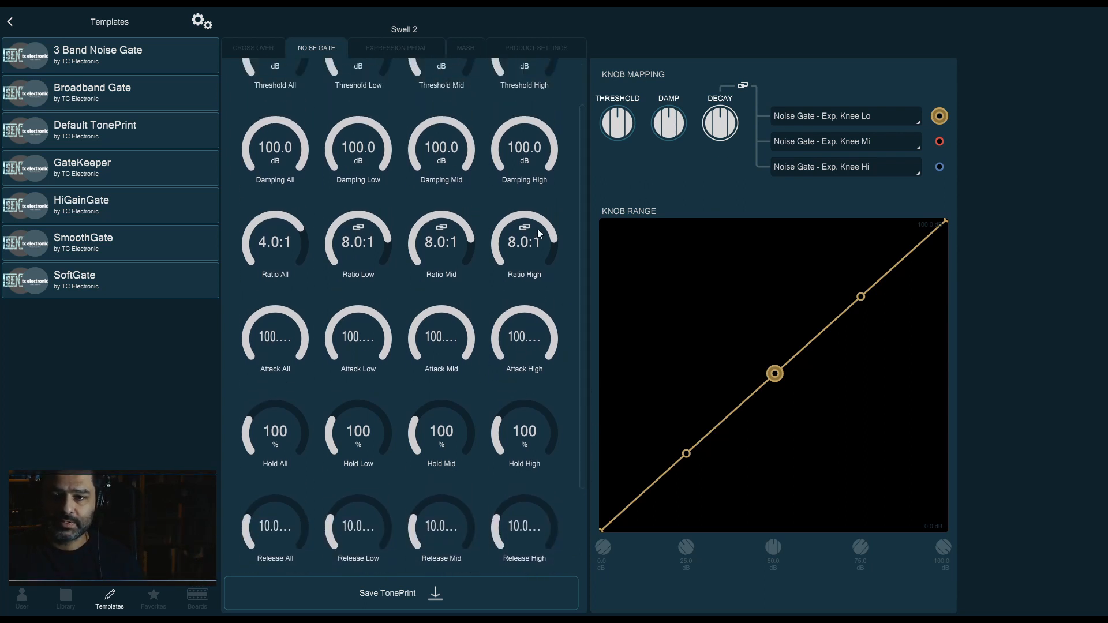
drag(581, 241, 577, 343)
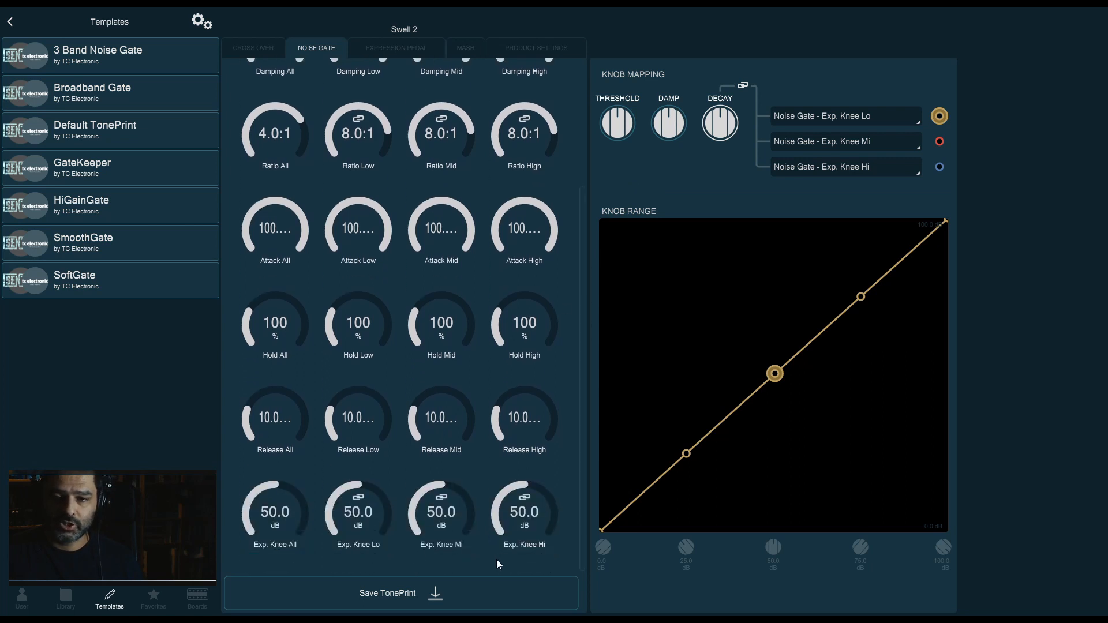